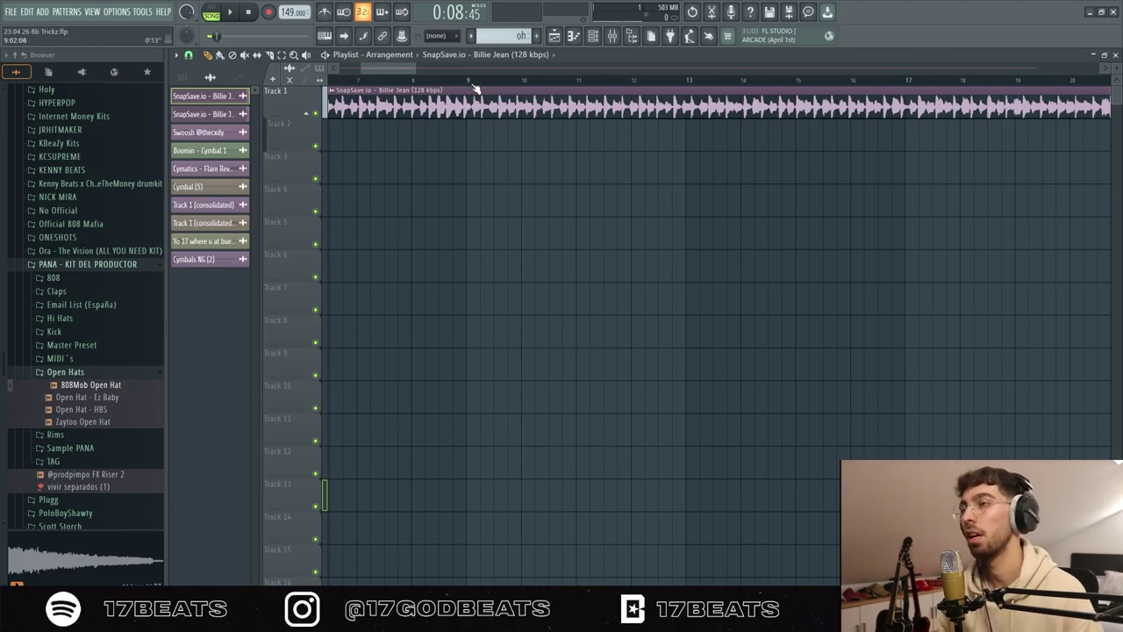
Step: Set the project tempo to 117 BPM and restretch all channels to match
mouse_move(426, 68)
left_mouse_down()
mouse_move(450, 67)
mouse_move(394, 69)
mouse_move(470, 68)
left_mouse_up()
mouse_move(292, 13)
left_mouse_down()
mouse_move(291, 44)
mouse_move(292, 13)
left_mouse_up()
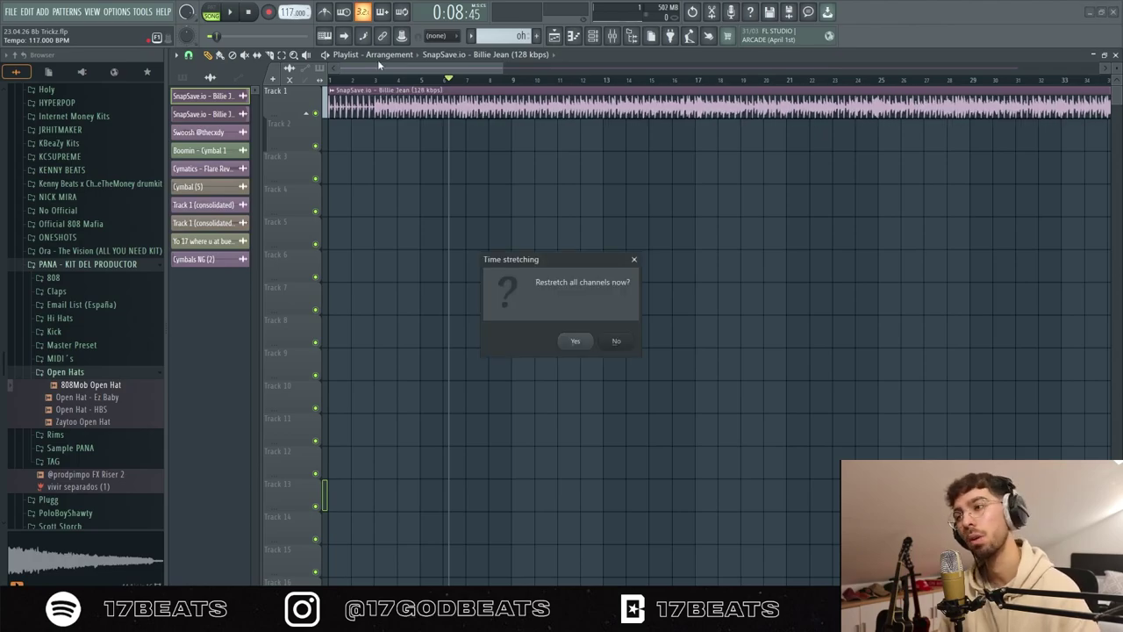
left_click(575, 341)
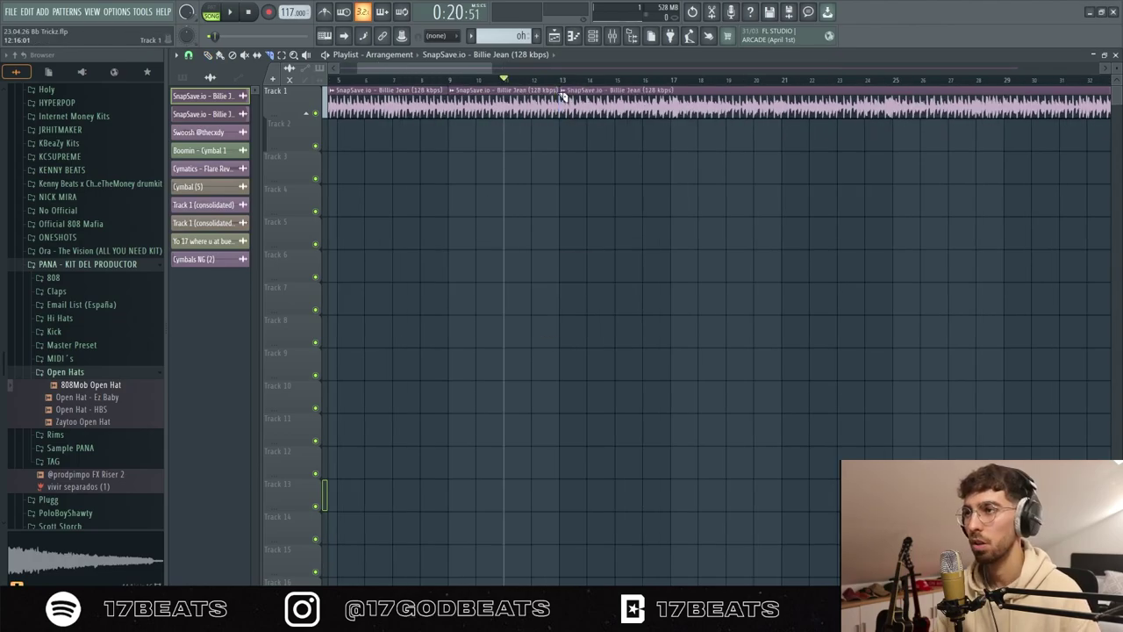
Step: Slice the Billie Jean clip on Track 1 at bars 9 and 13, and put that section on Track 4 as a unique clip
left_click(457, 201)
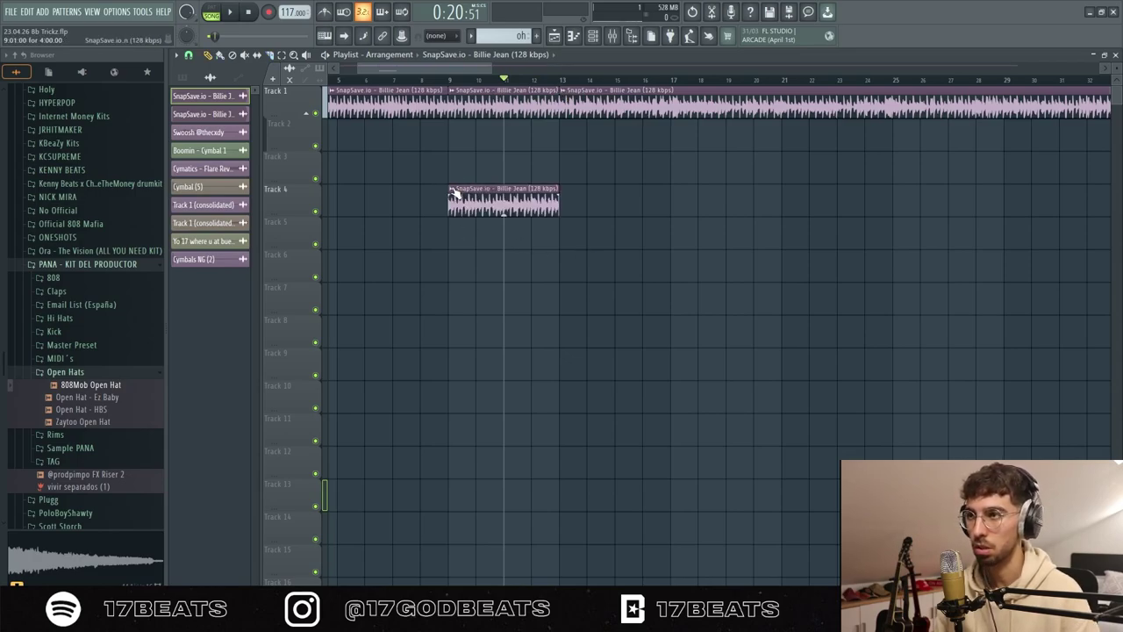
left_click(452, 192)
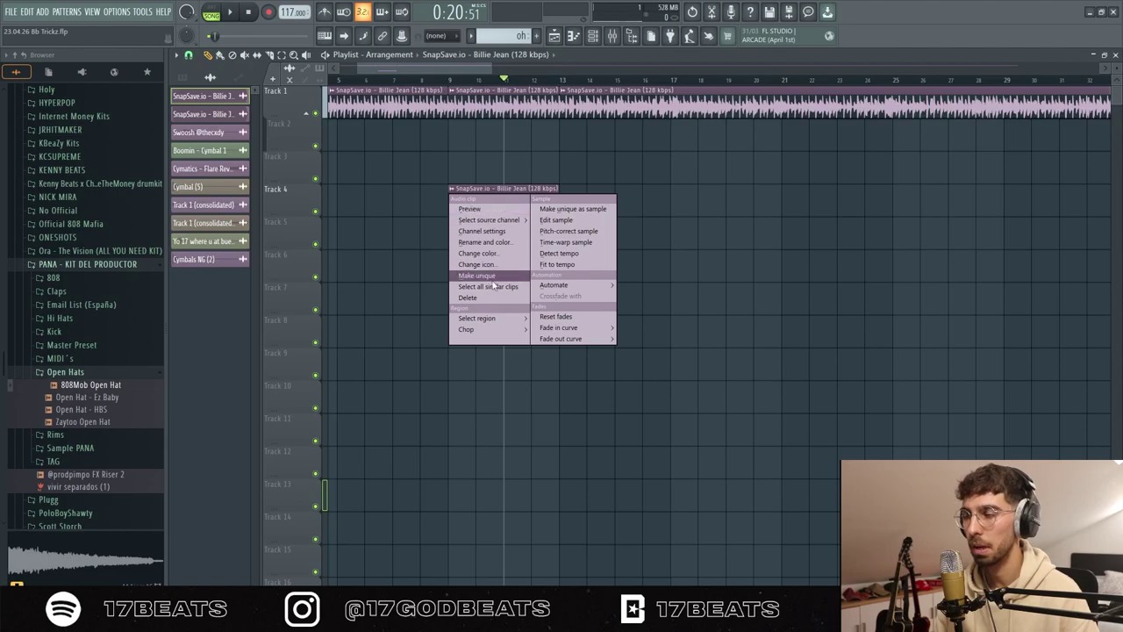
left_click(485, 275)
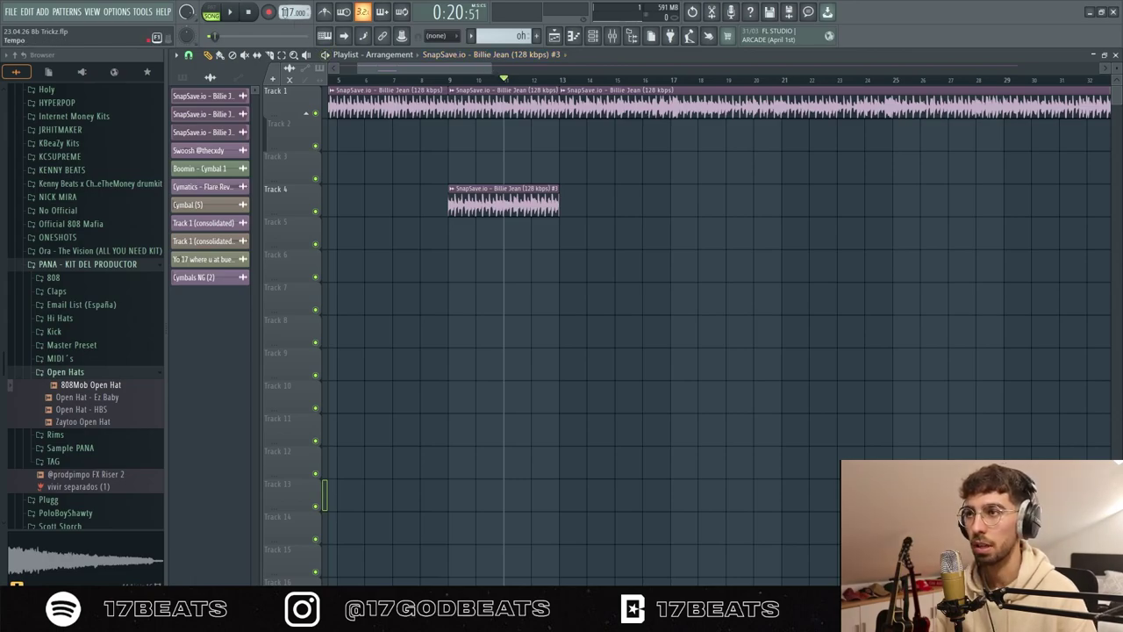
Step: Delete the Billie Jean clips from Track 1, then set the tempo to 147 BPM and restretch all channels
right_click(715, 104)
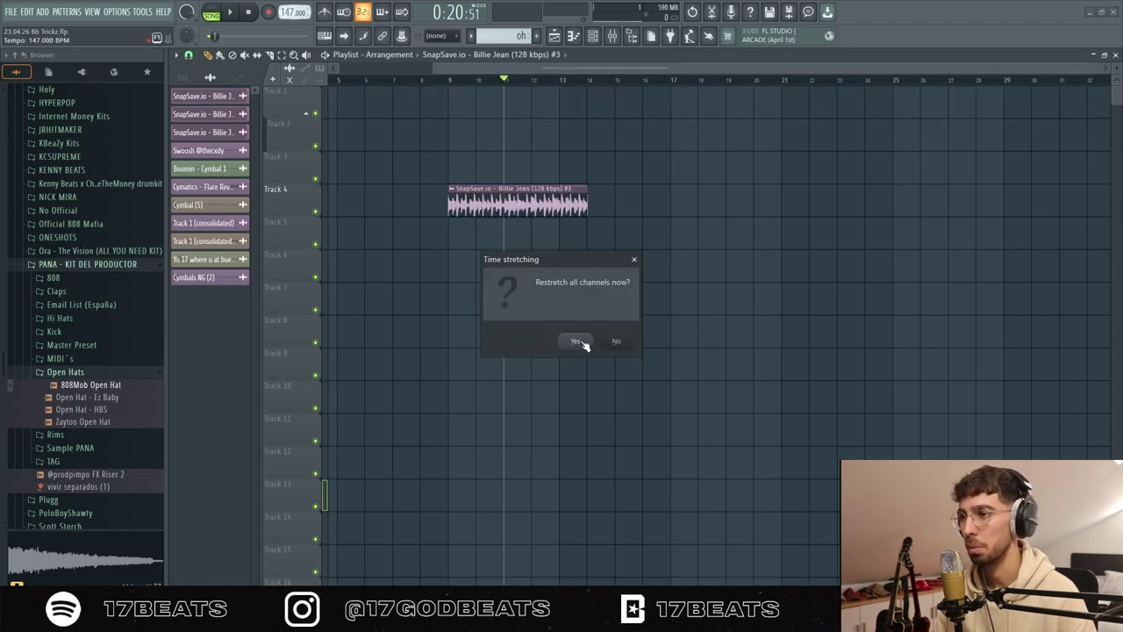
left_click(576, 341)
Step: Play the Track 4 sample from bar 9 against the metronome and stretch the clip so it ends at bar 13
left_click(450, 79)
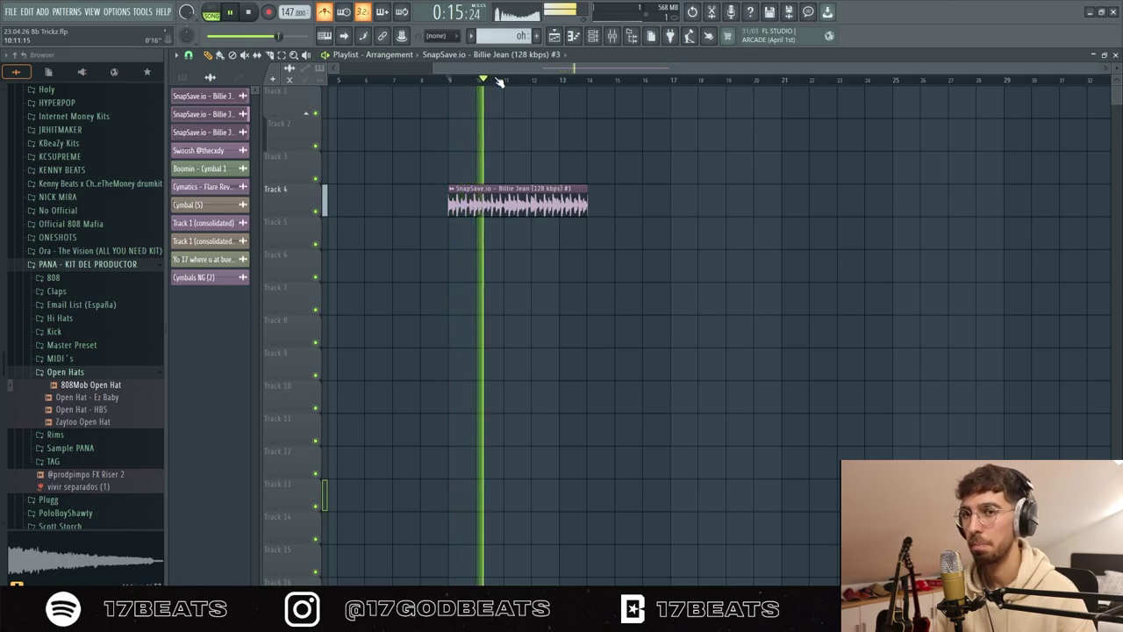
key("space")
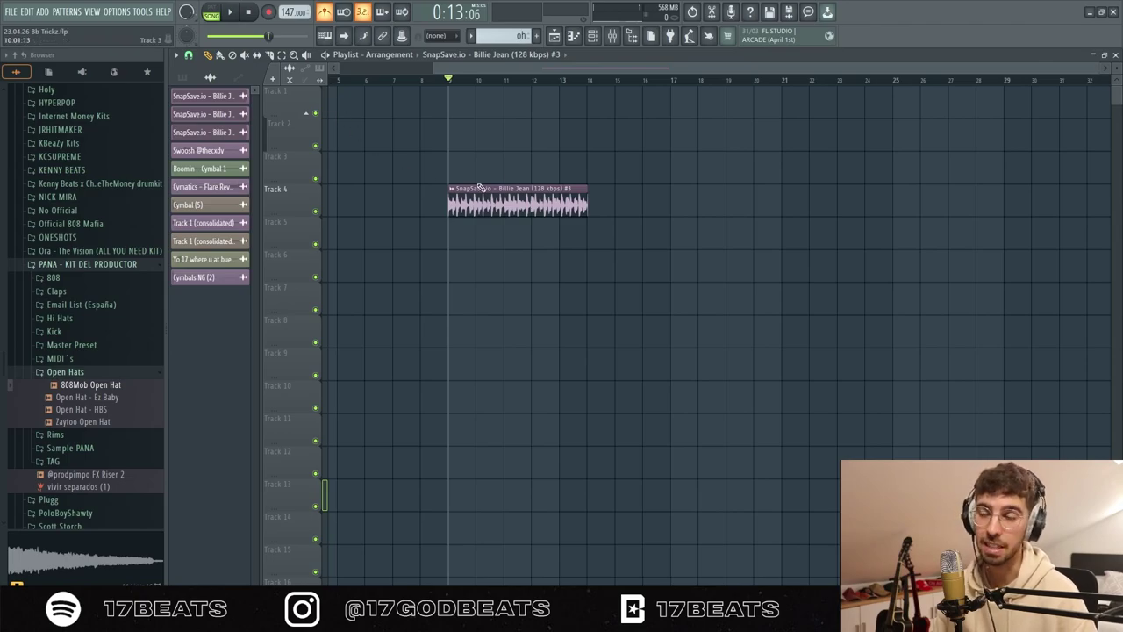
scroll(553, 80, "up", 5)
left_click_drag(658, 189, 563, 190)
scroll(562, 80, "up", 5)
scroll(561, 81, "up", 3)
scroll(667, 71, "down", 5)
Step: Play back the stretched four-bar sample on Track 4 and turn the metronome off
key("space")
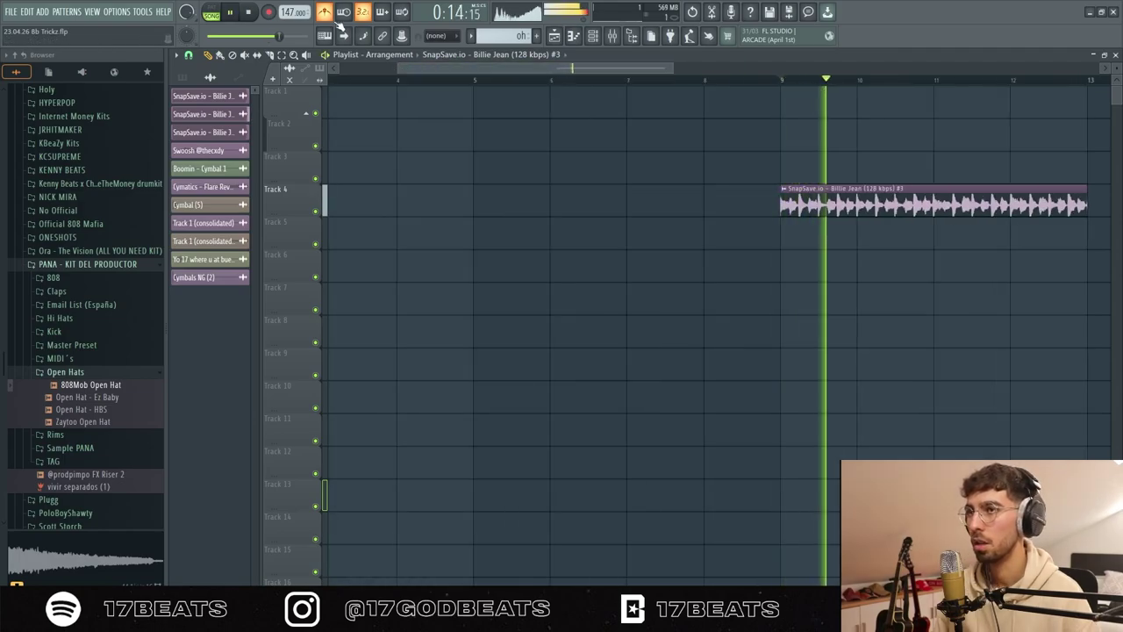
scroll(942, 123, "down", 2)
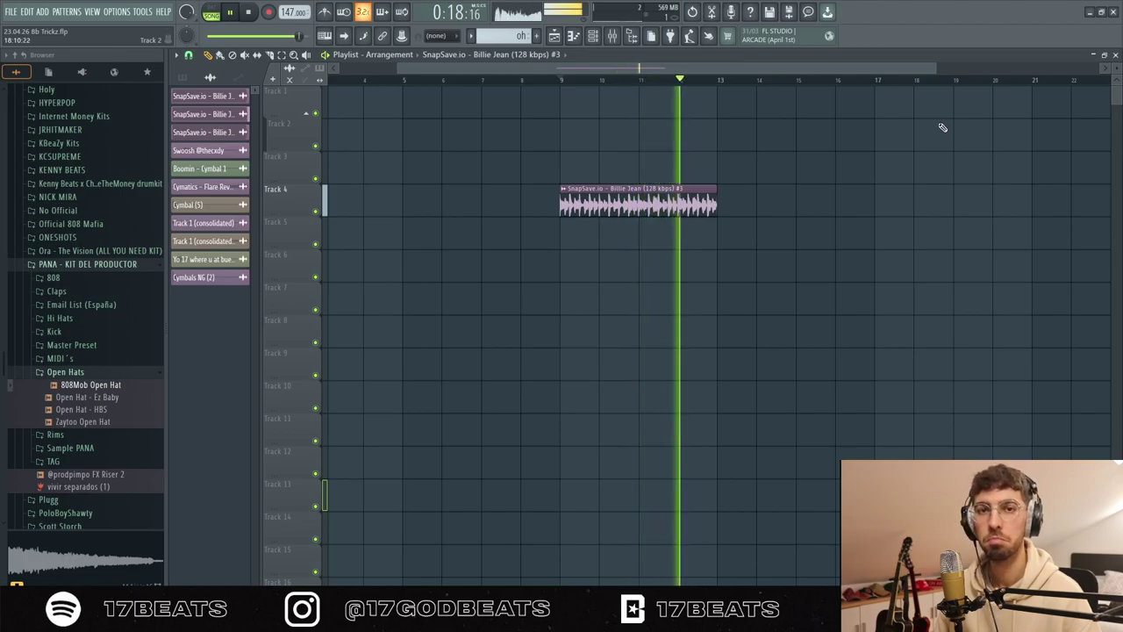
key("space")
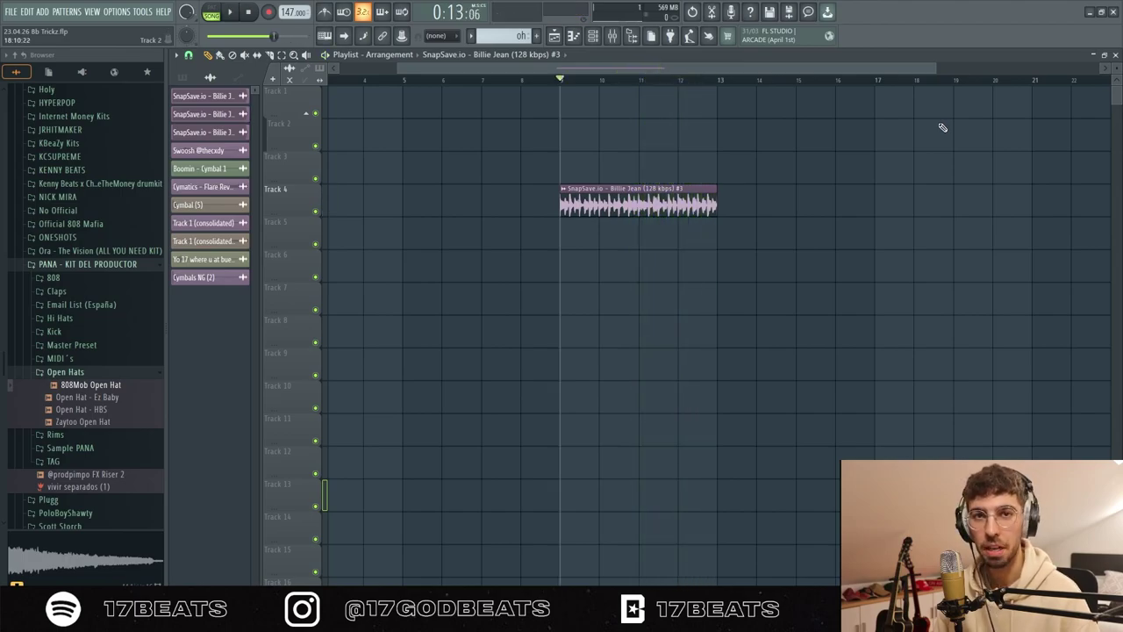
Step: Set the Billie Jean #3 sample's time stretching mode to Auto and play the clip to check the sound
double_click(694, 207)
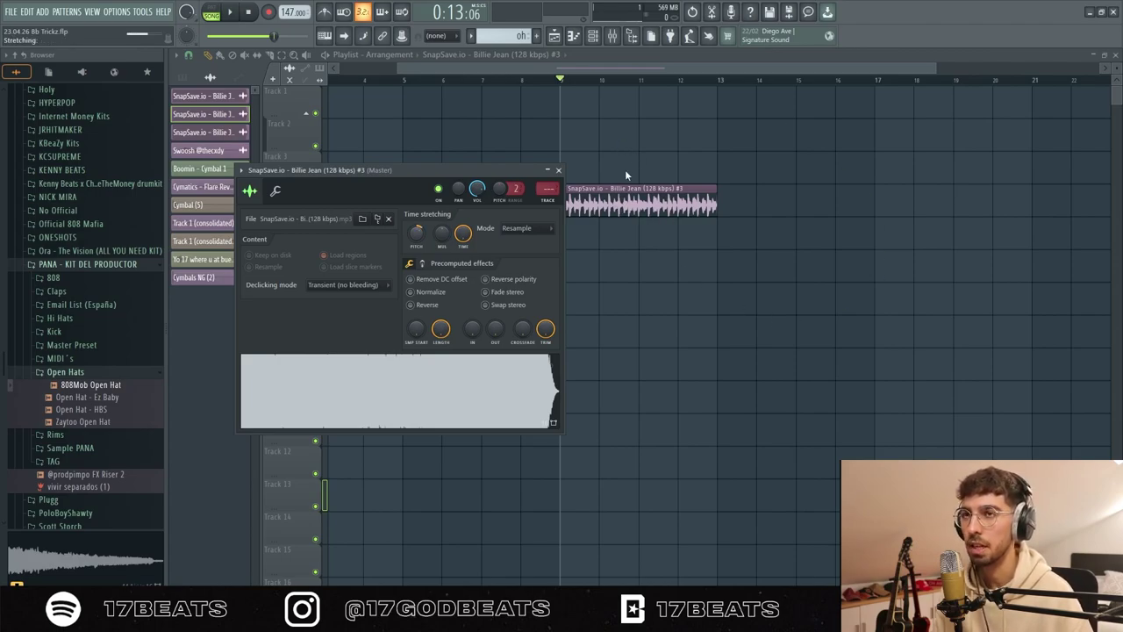
left_click(558, 169)
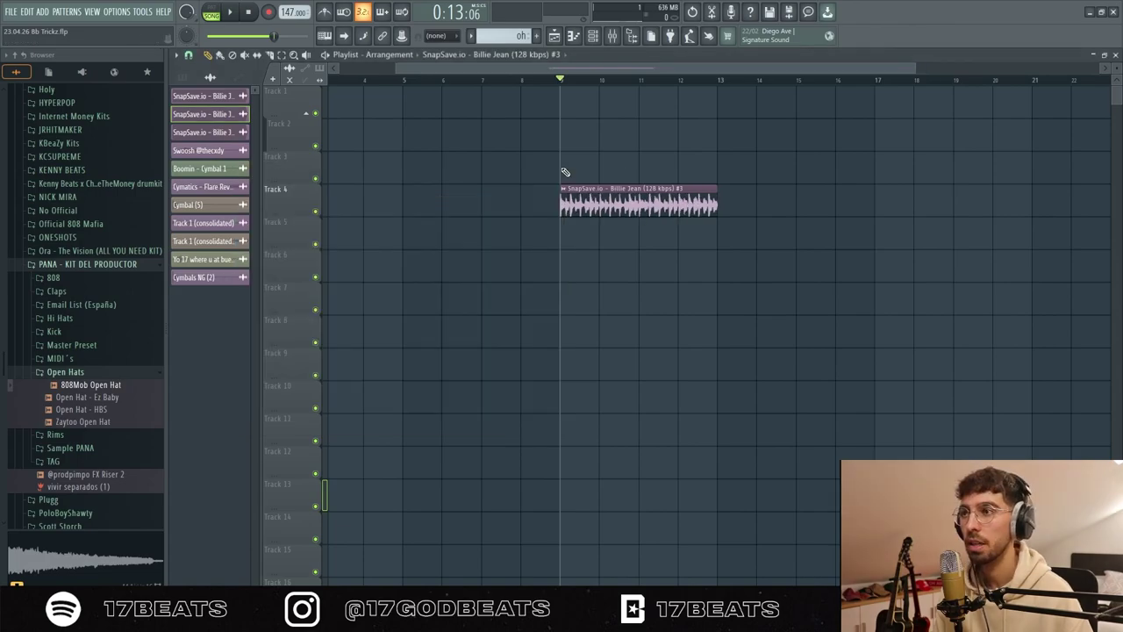
key("space")
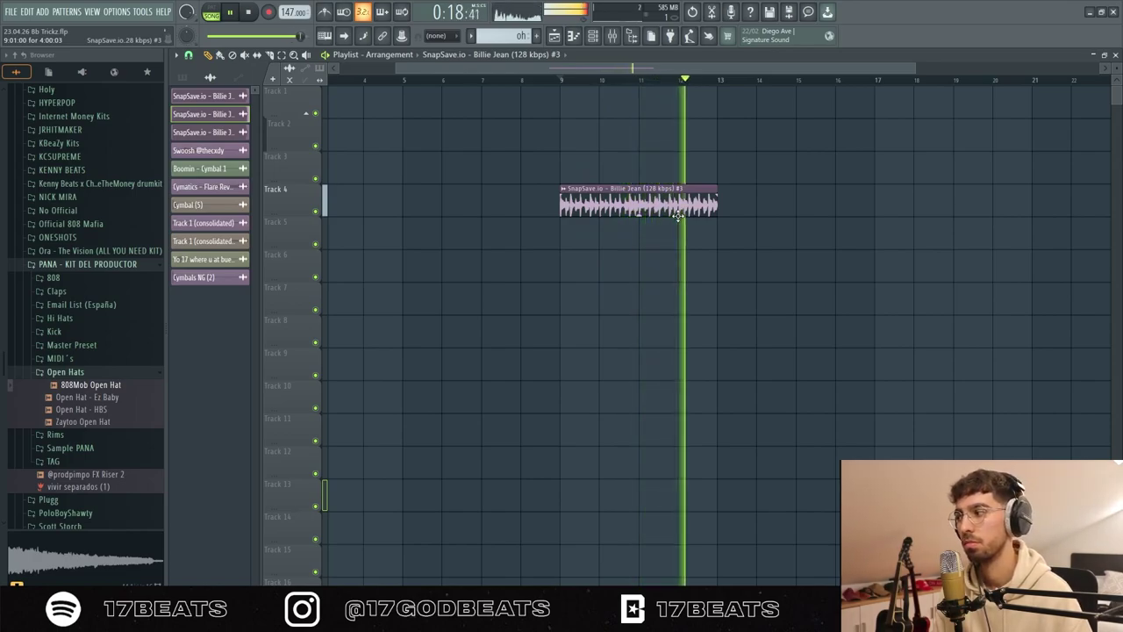
key("space")
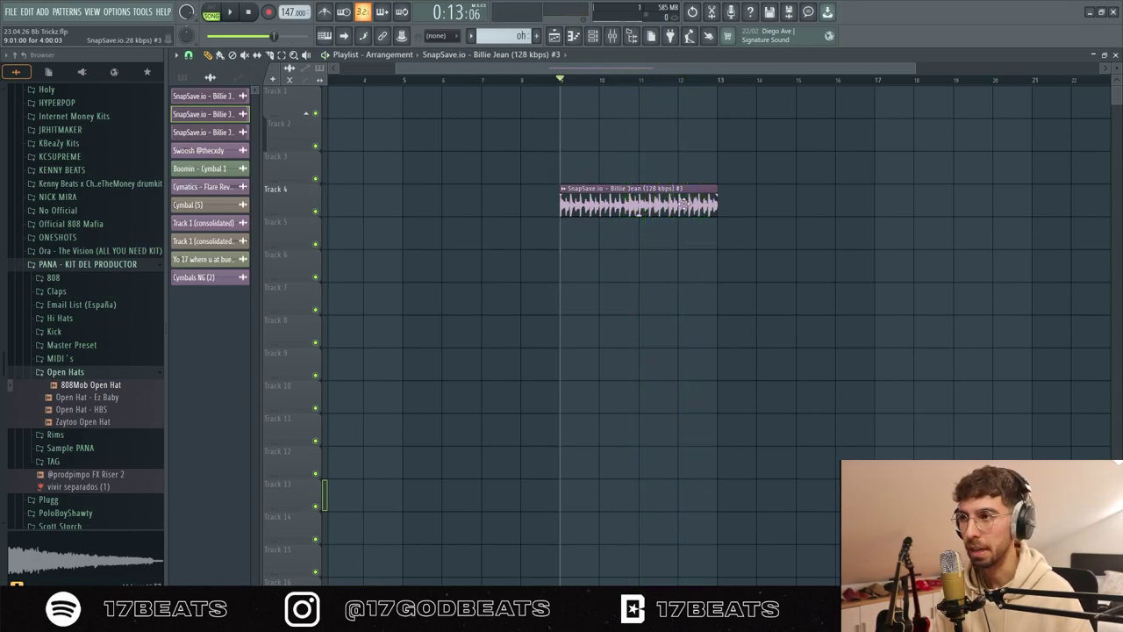
Step: Route the Billie Jean #3 sample to mixer track 17 and show that track in the mixer
double_click(683, 205)
left_click_drag(548, 189, 547, 158)
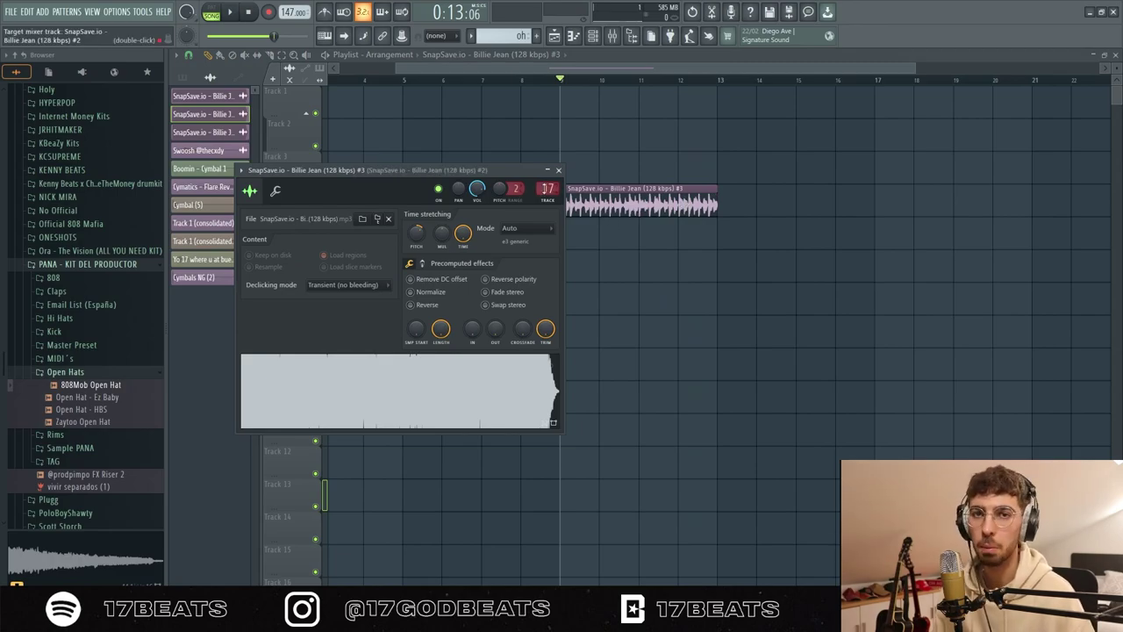
double_click(547, 188)
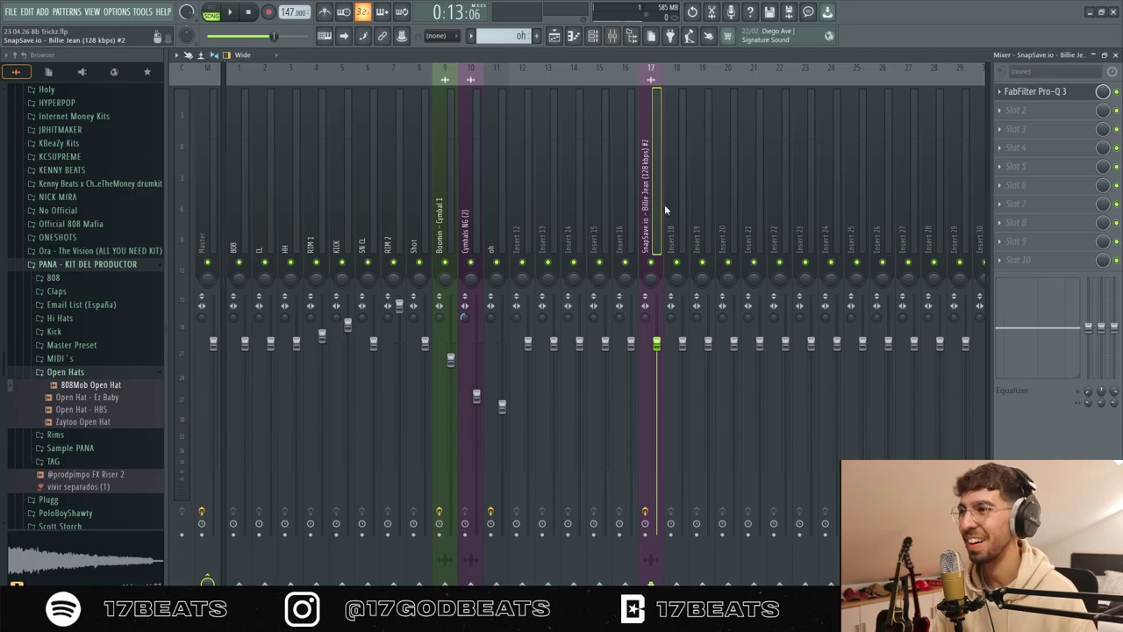
Step: Inspect the FabFilter Pro-Q 3 curve on mixer track 17 and play the sample through it
left_click(1044, 93)
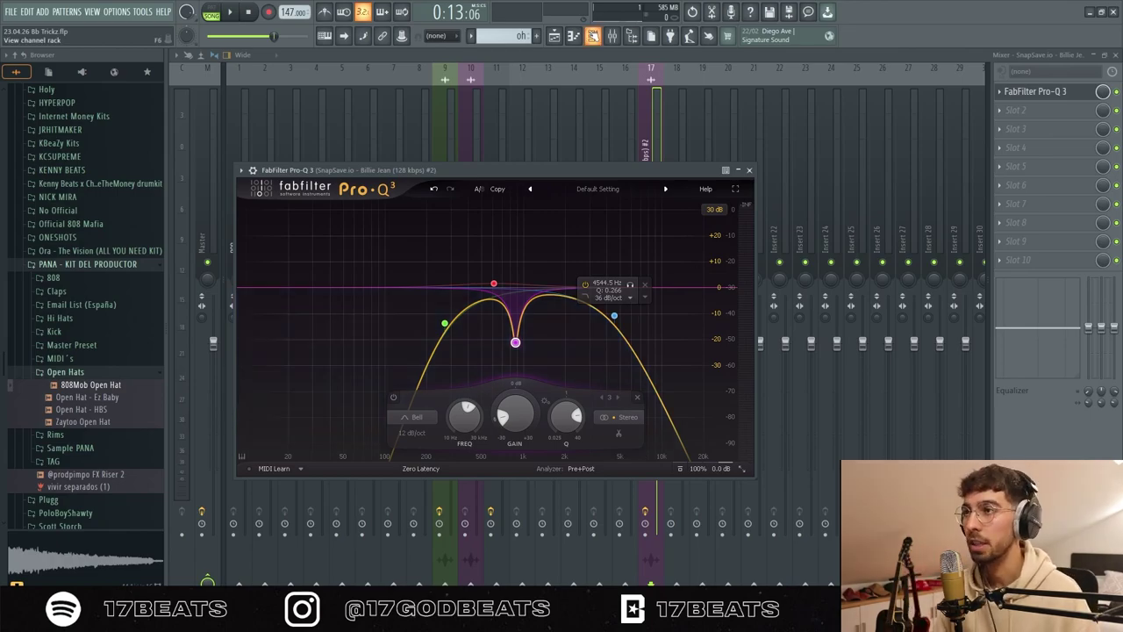
left_click(556, 36)
key("space")
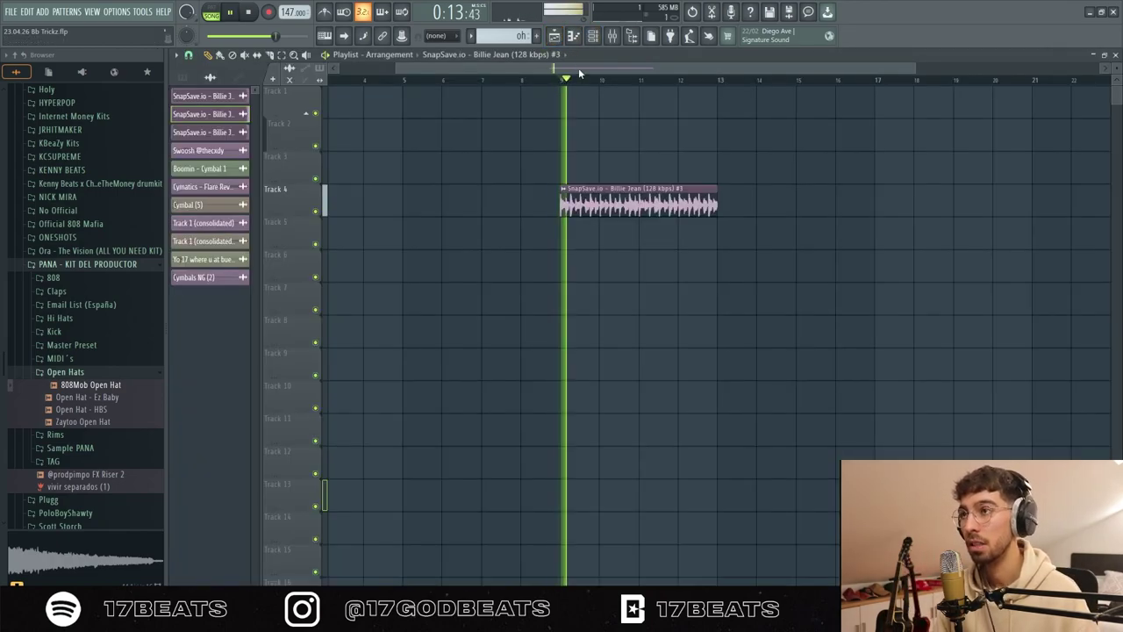
key("space")
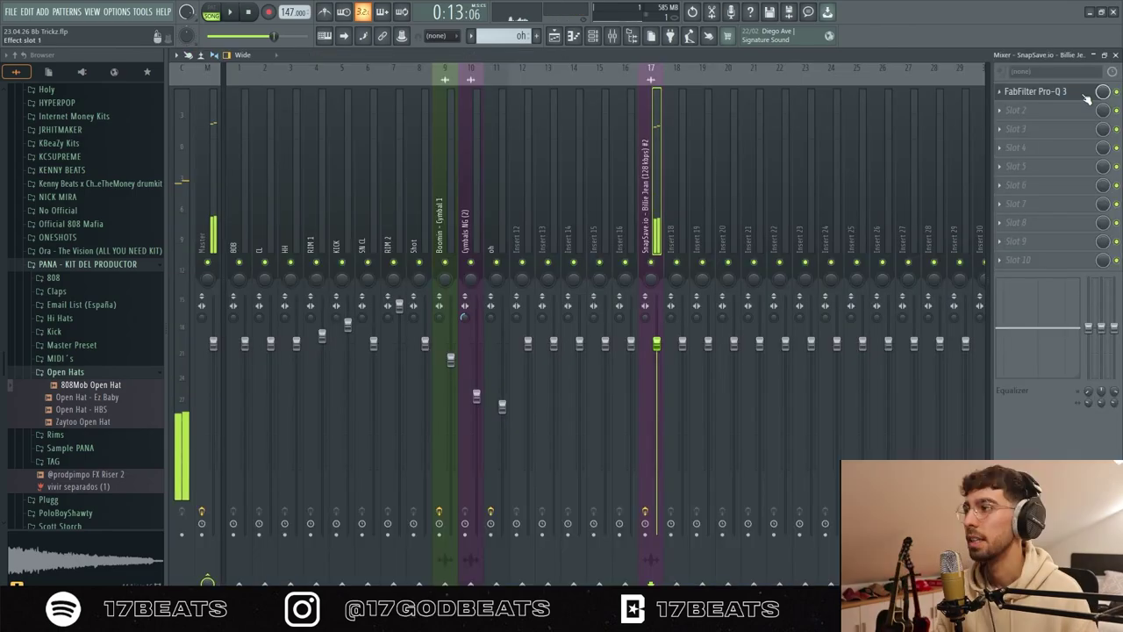
Step: Examine the narrow bell cut and its Q setting in the sample's FabFilter Pro-Q 3, then close the equalizer
key("F9")
left_click(516, 342)
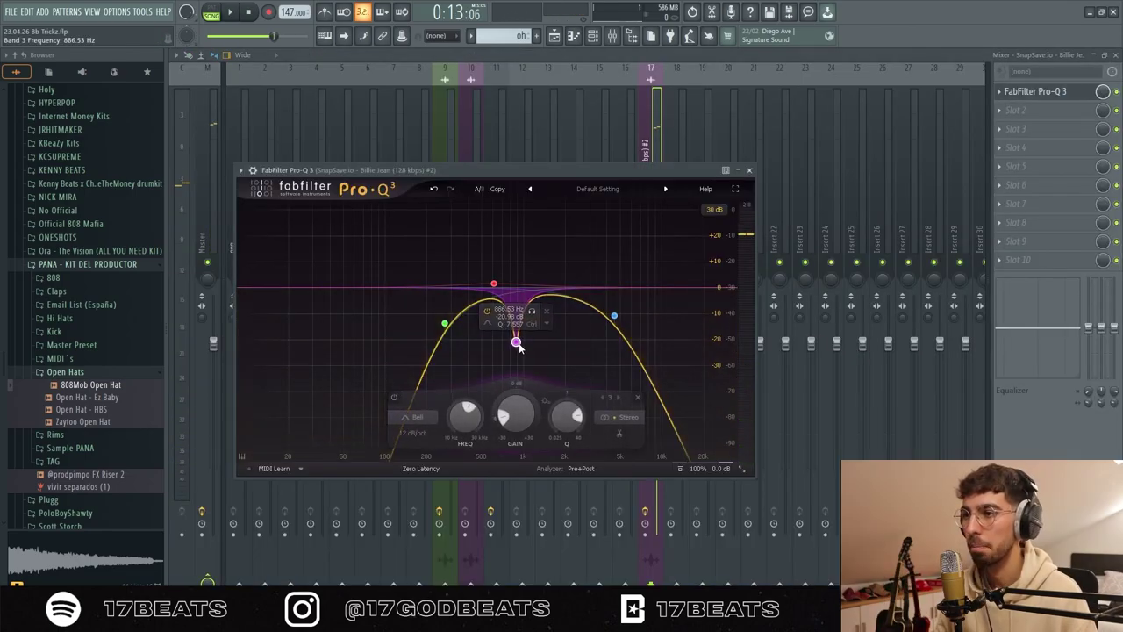
left_click_drag(579, 419, 579, 416)
left_click(749, 171)
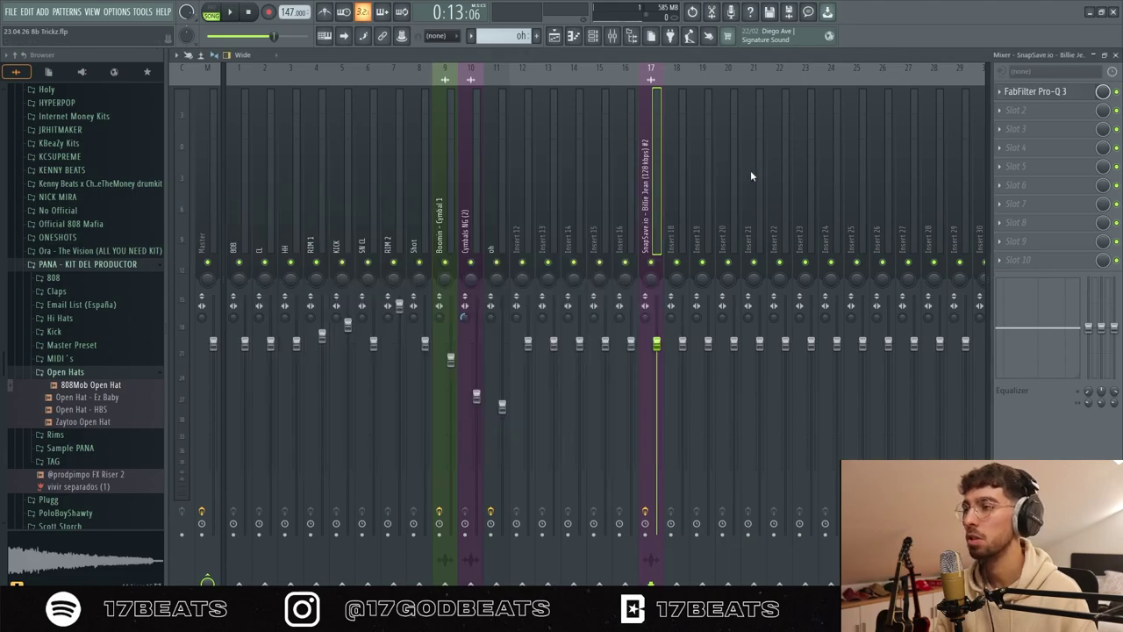
Step: Switch the playlist to Arrangement_2 and solo Track 2 to play the opening sample loop
key("F5")
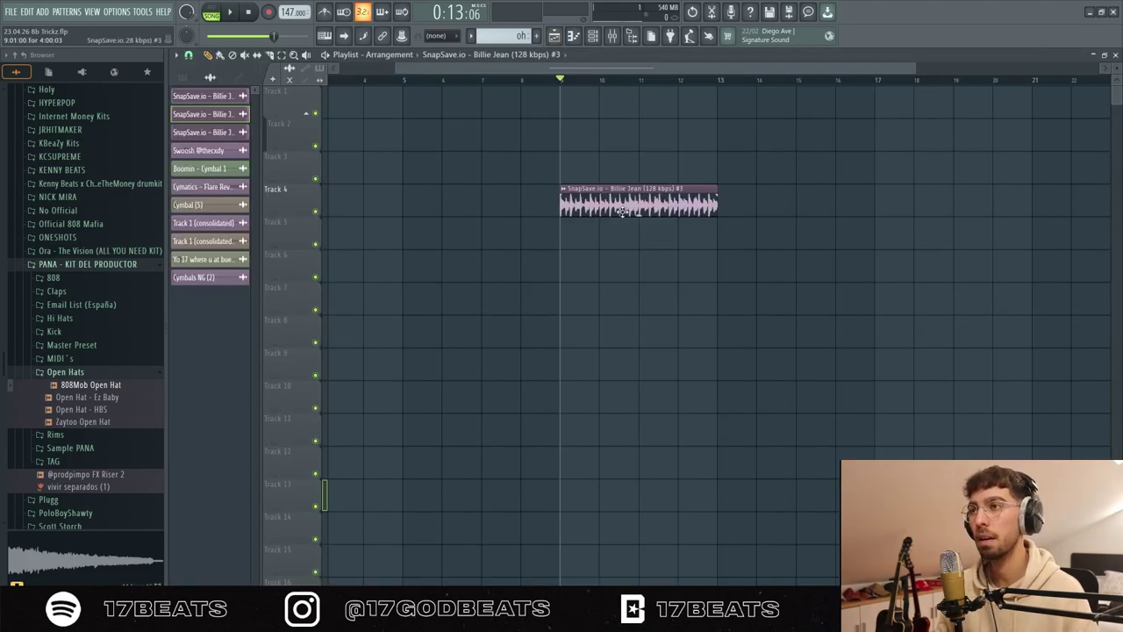
left_click(389, 55)
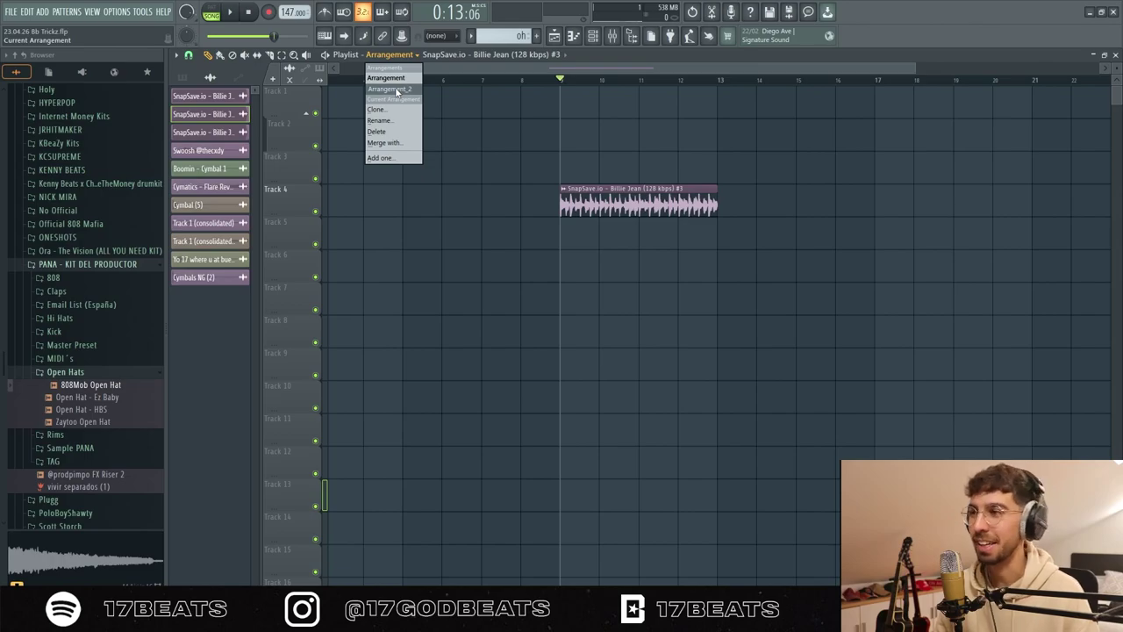
left_click(397, 89)
scroll(440, 221, "up", 4)
right_click(320, 147)
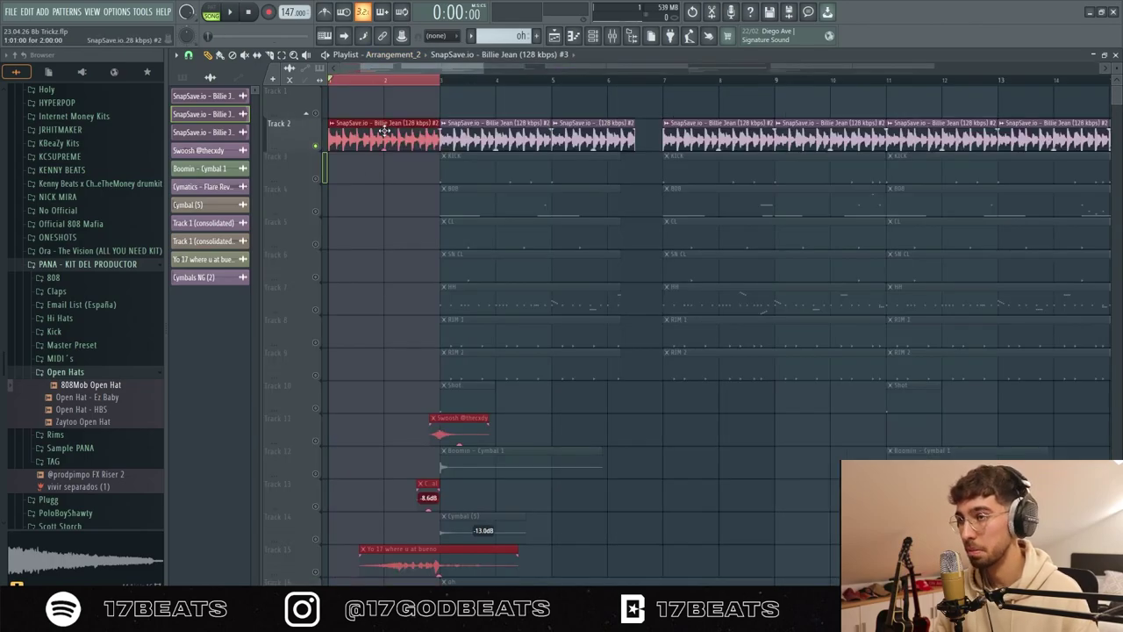
key("space")
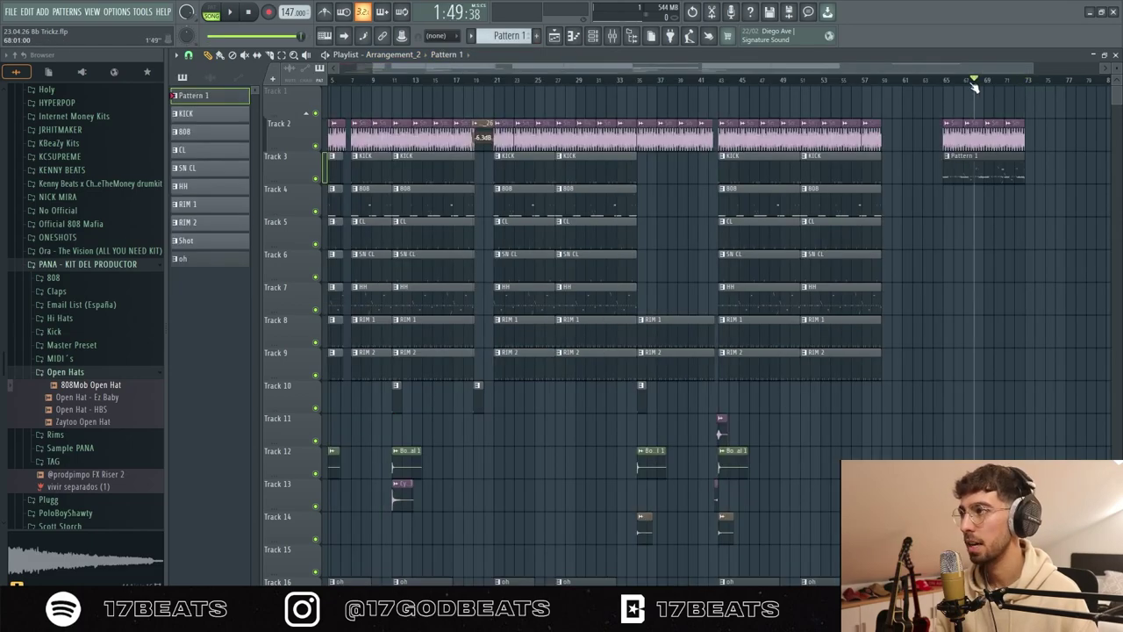
Step: Select bars 65 to 73 in the timeline and play the sample together with Pattern 1
left_click_drag(973, 82, 953, 85)
key("space")
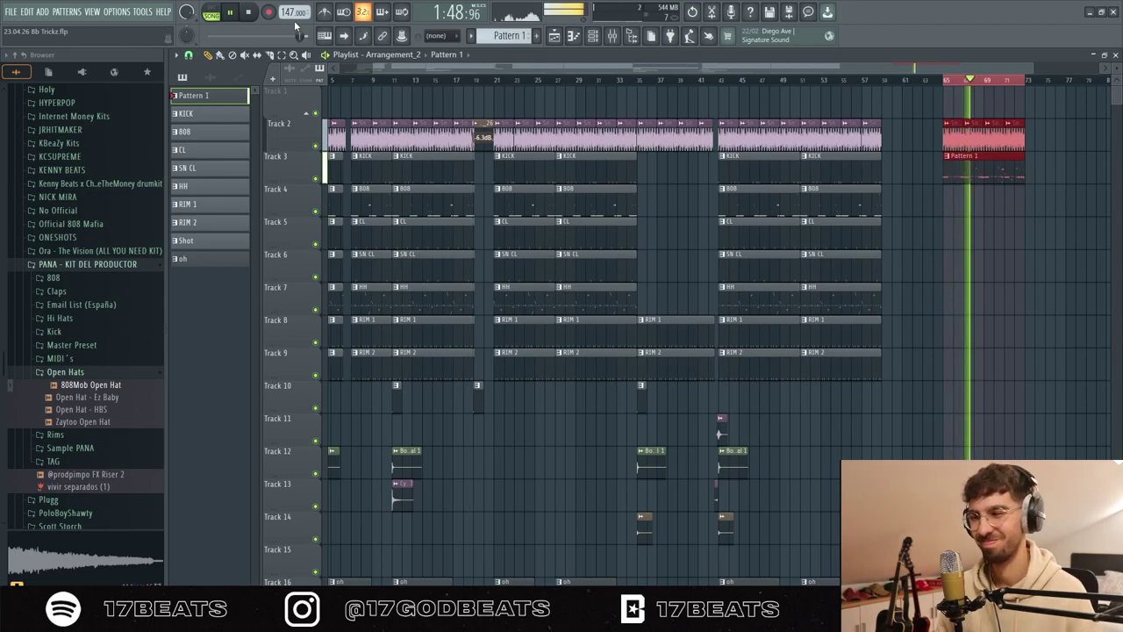
key("space")
Step: Show the start of Pattern 1 in the channel rack and play the loop with only CL and the sample active
left_click(594, 36)
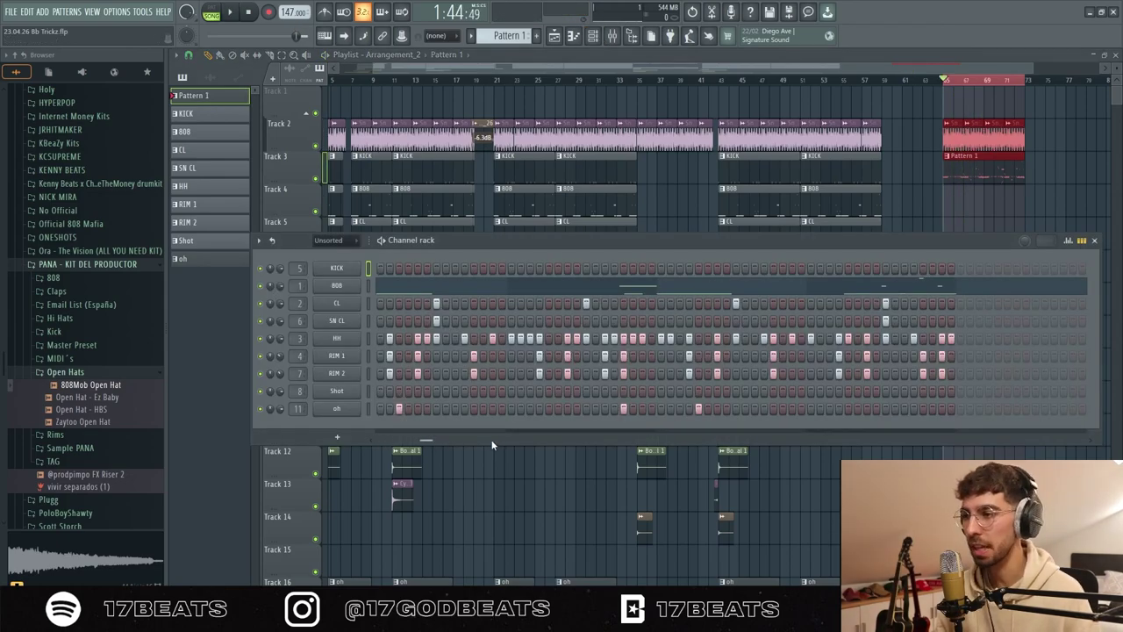
left_click_drag(428, 441, 359, 442)
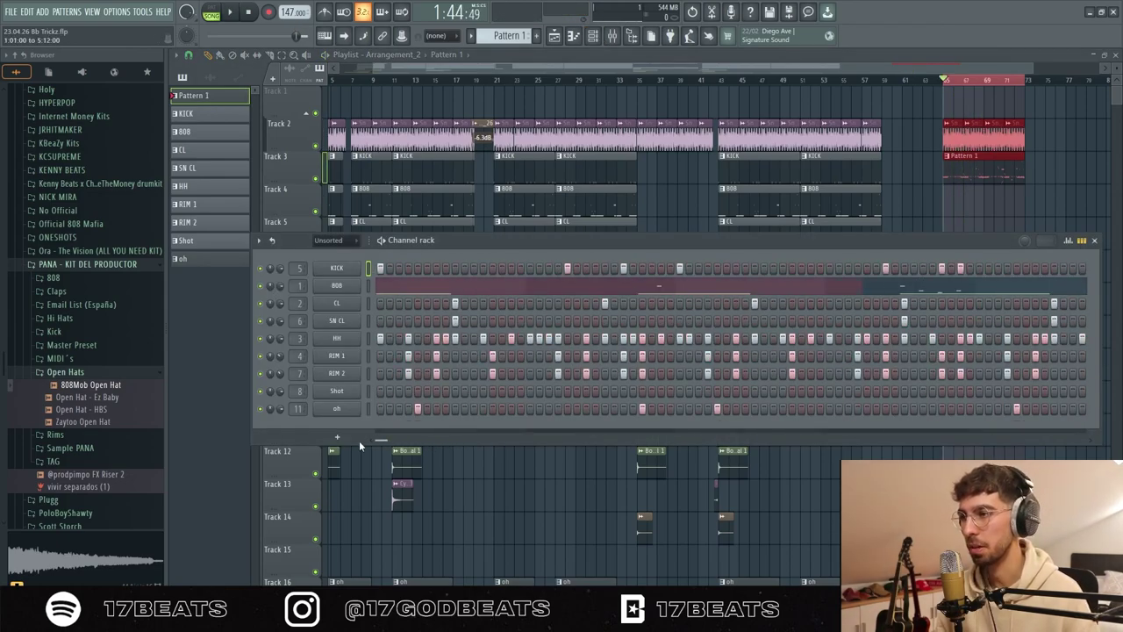
right_click(261, 303)
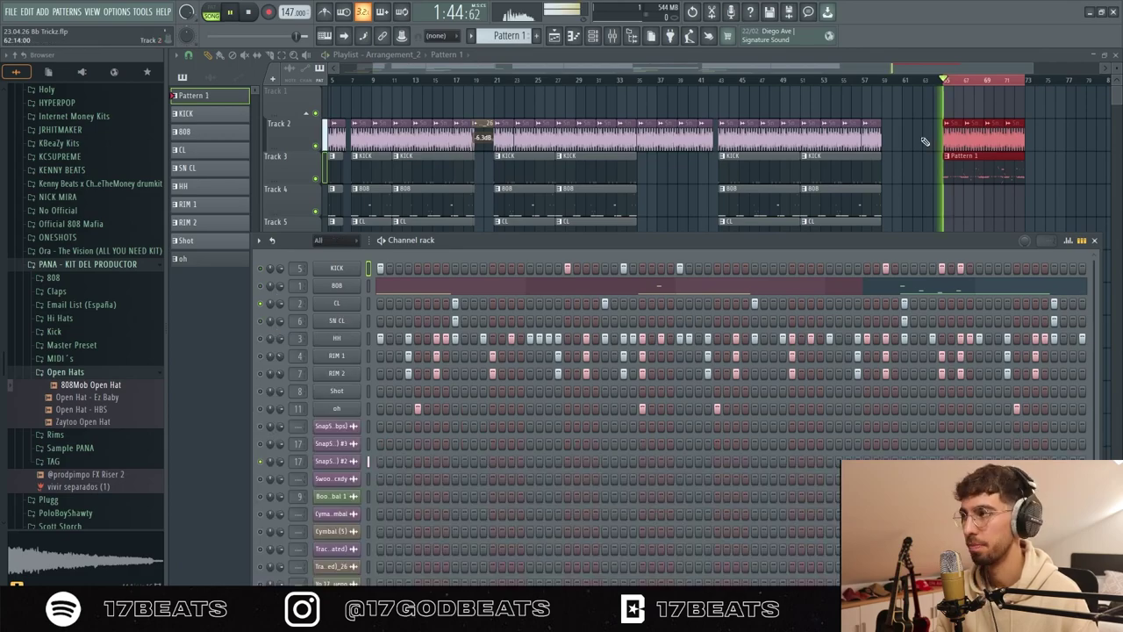
left_click_drag(898, 68, 936, 70)
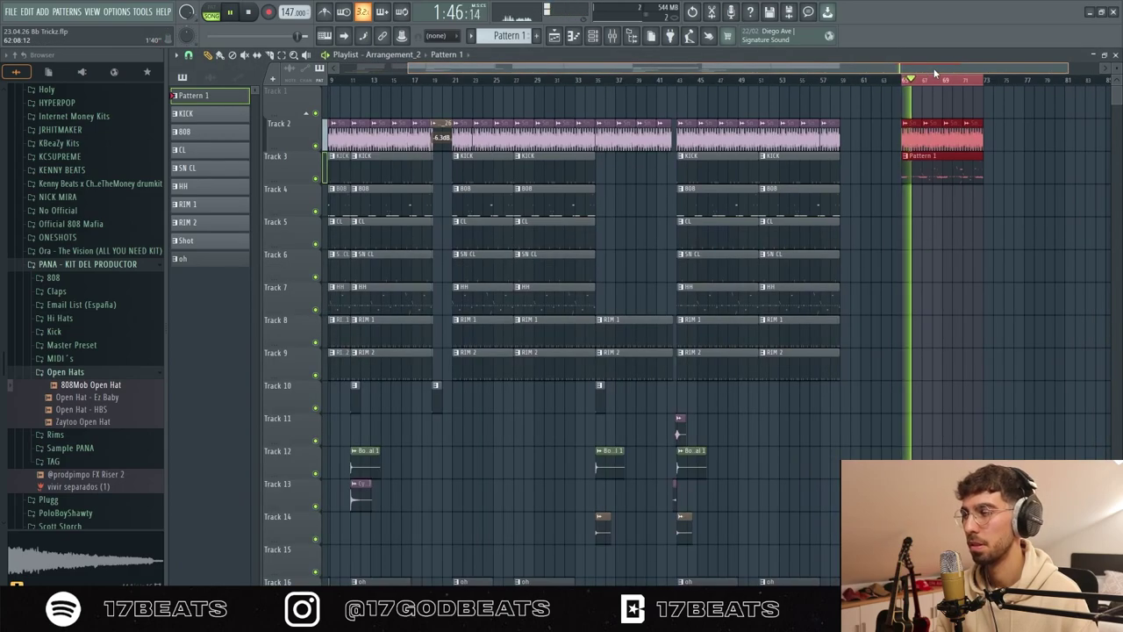
Step: Unmute the SN CL and KICK channels one after the other, playing the loop after each addition
left_click(594, 36)
key("space")
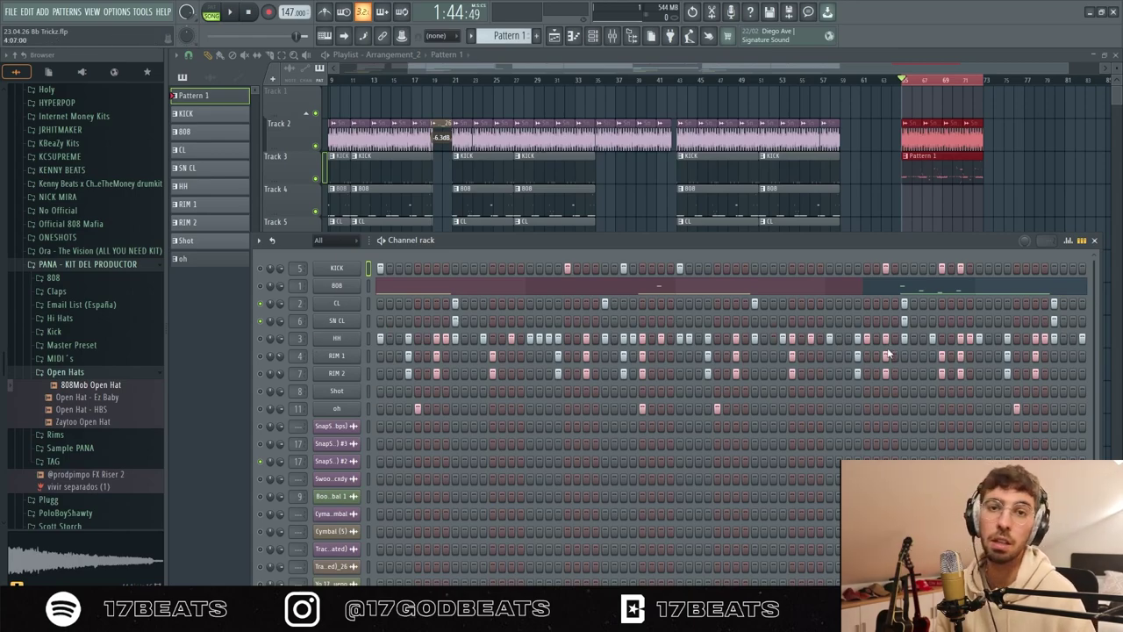
key("space")
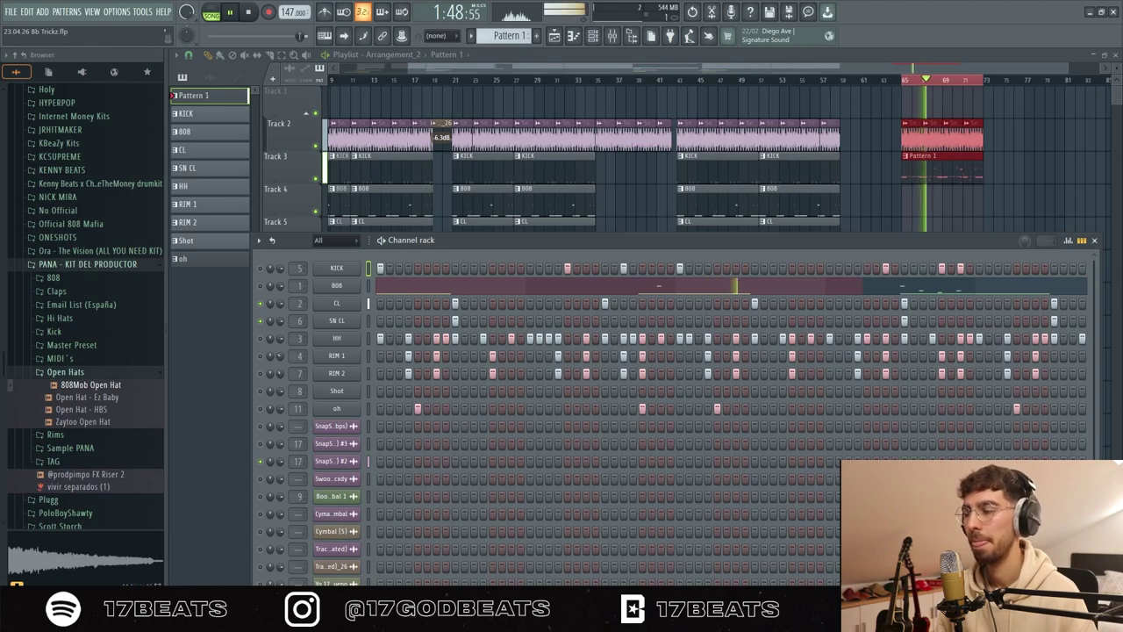
key("space")
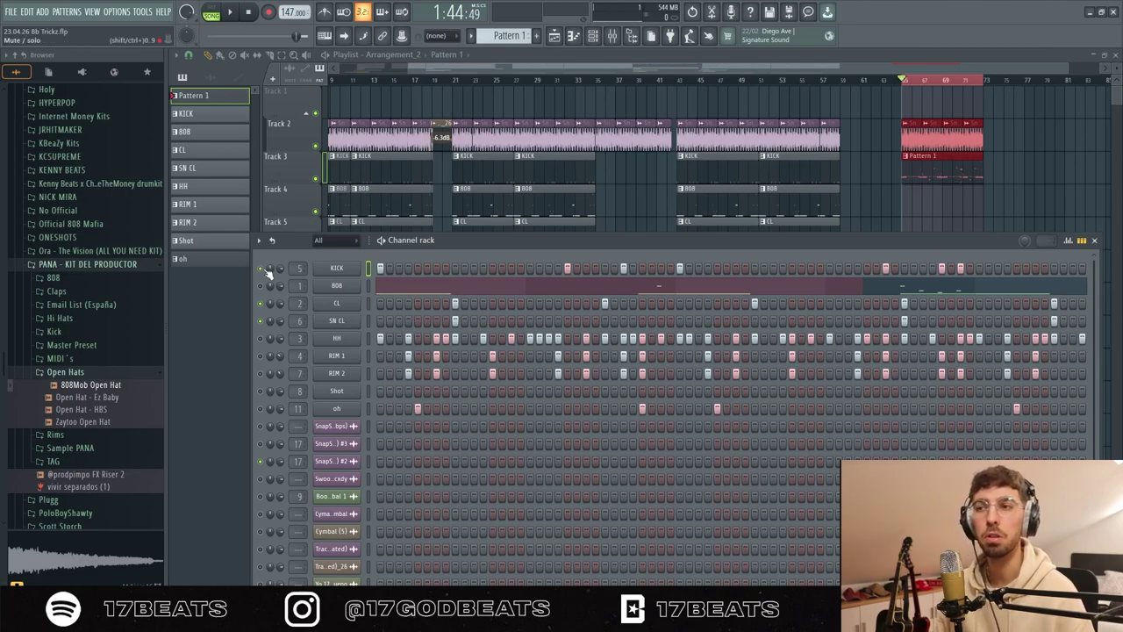
key("space")
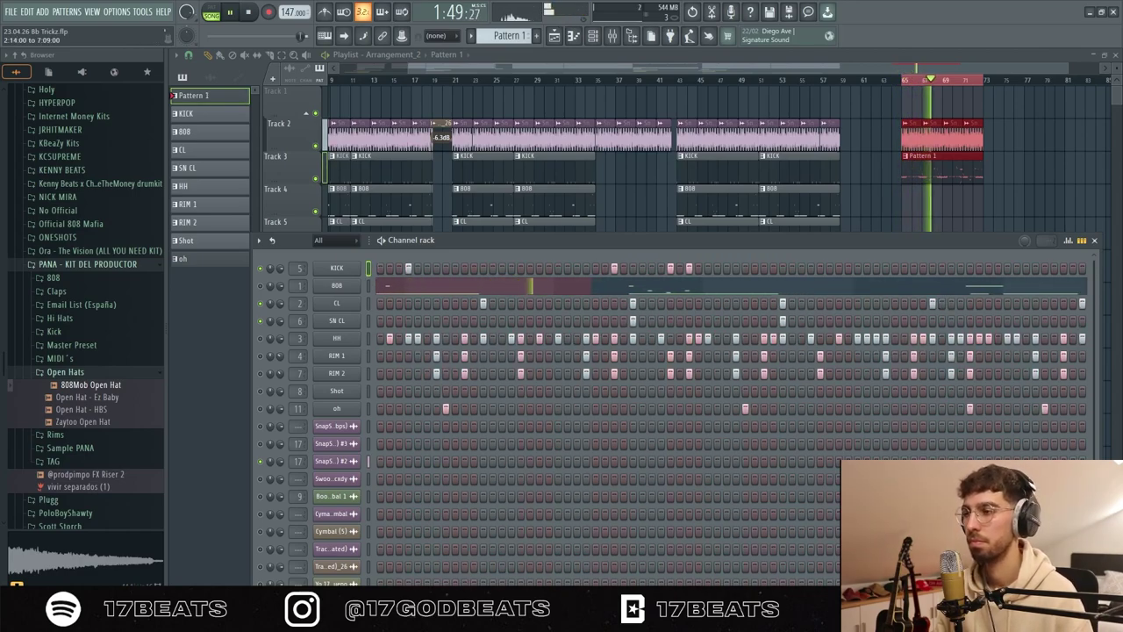
Step: Unmute the HH channel and play the loop with the hi-hat notes shown in the piano roll
key("space")
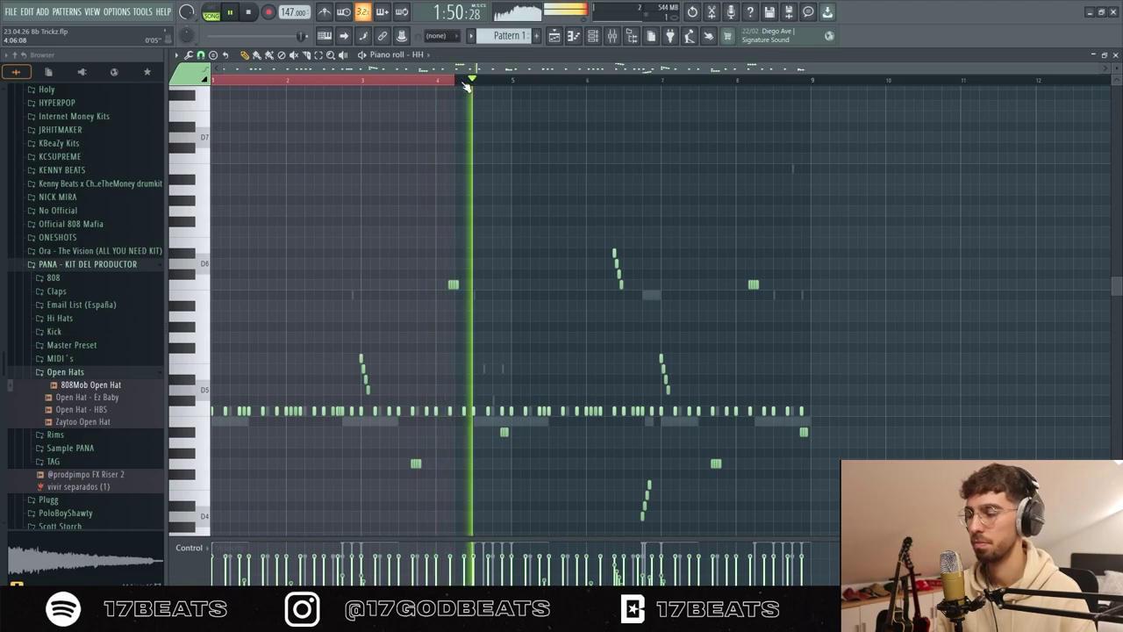
key("space")
scroll(842, 80, "up", 3)
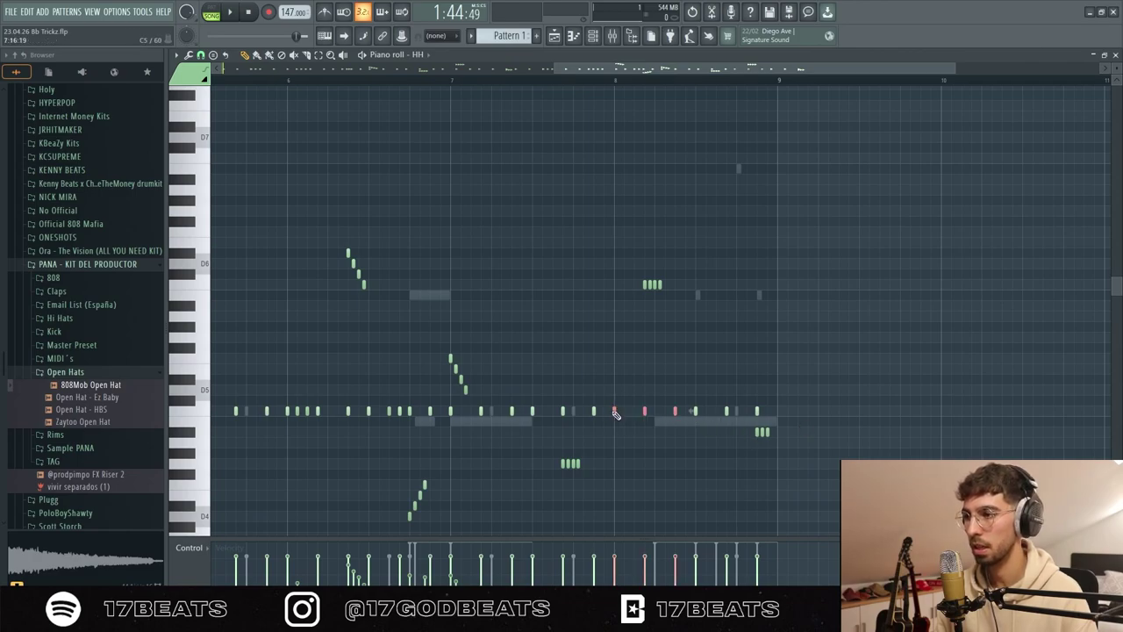
Step: Demonstrate the hi-hat bounce with a short roll in bar 9 of the HH piano roll and loop that bar
left_click(780, 82, "ctrl")
left_click_drag(920, 80, 755, 93)
key("space")
key("space")
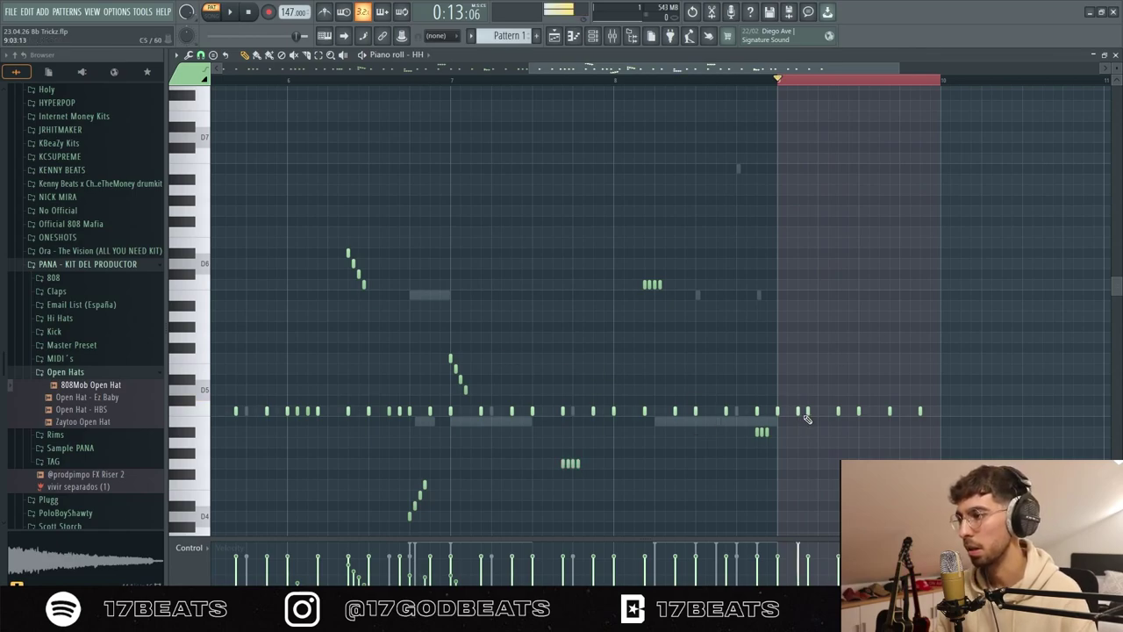
key("space")
key("space")
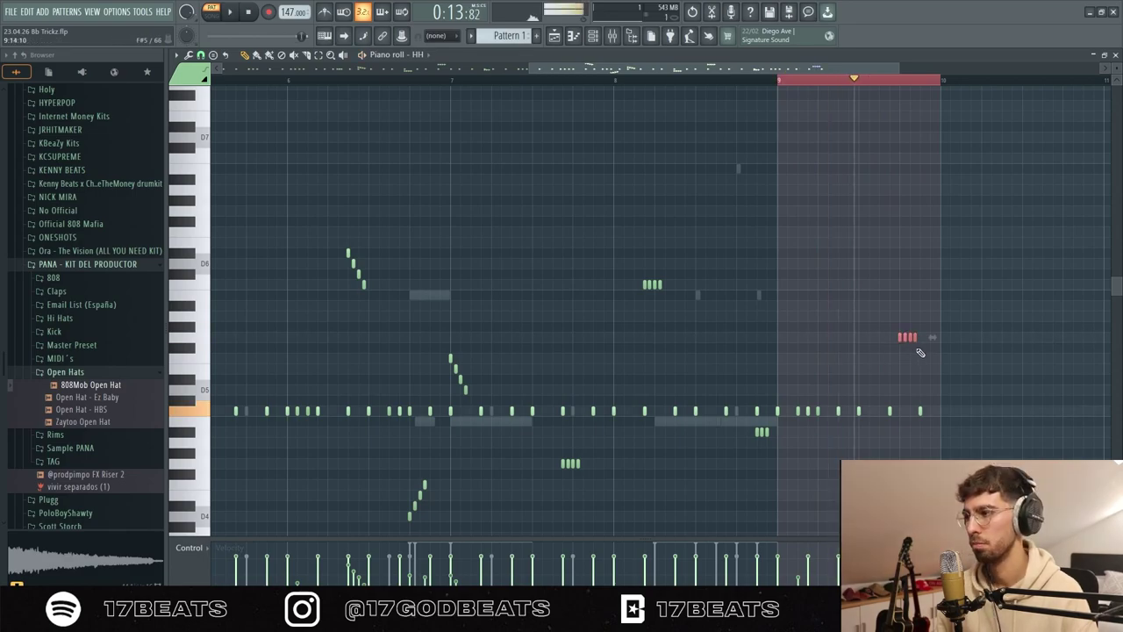
left_click(253, 15)
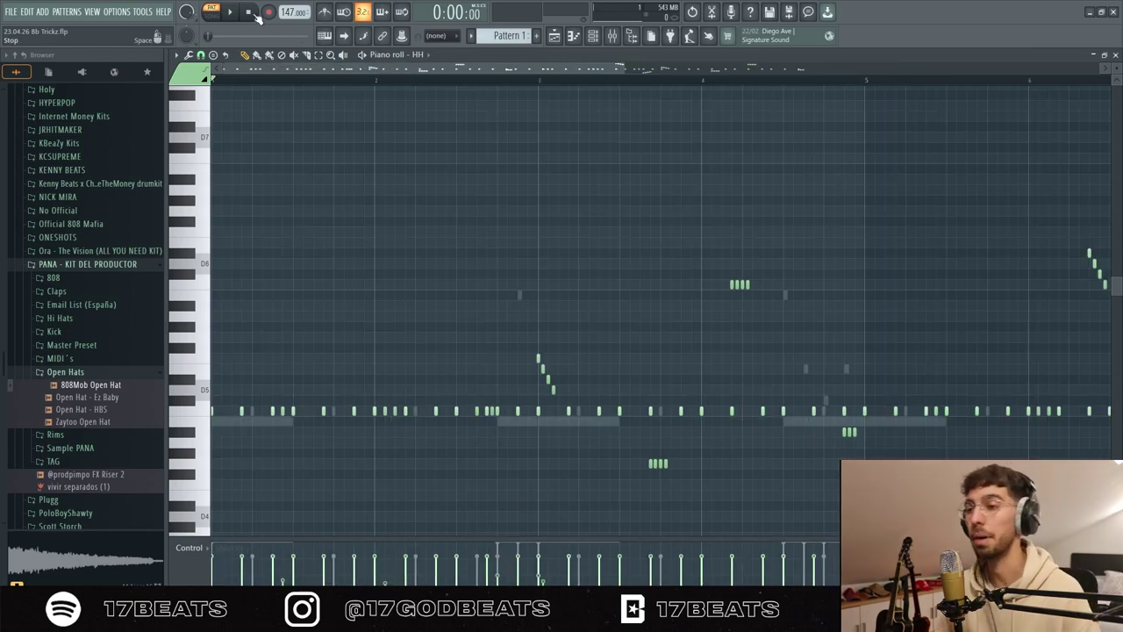
Step: Play Pattern 1 from the start with all eight bars of HH notes in view
key("space")
left_click_drag(624, 70, 885, 68)
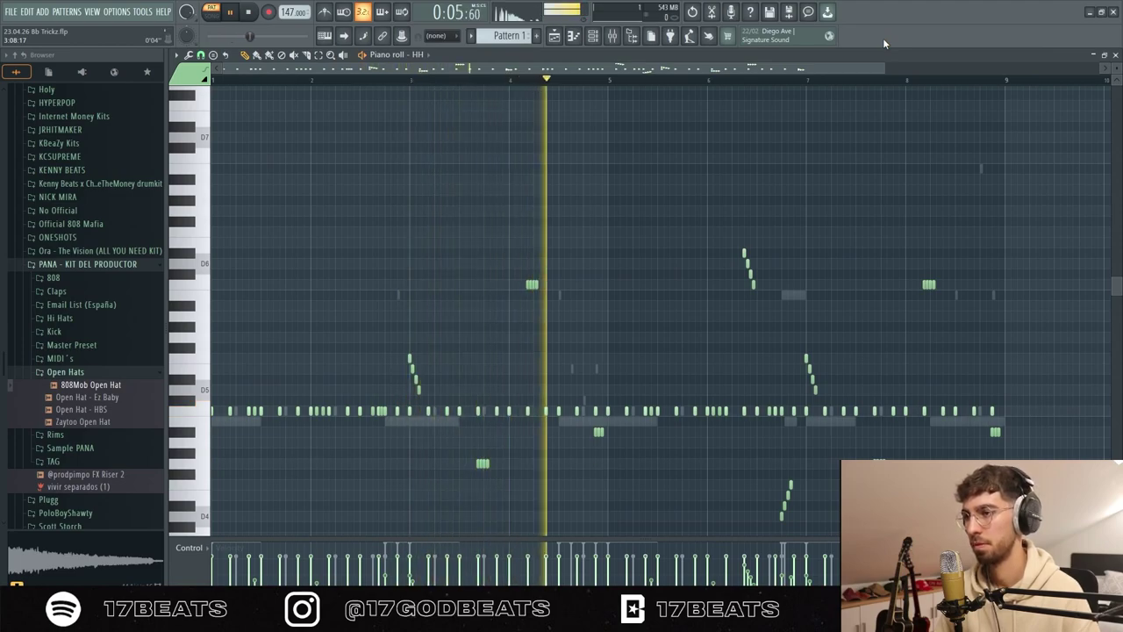
key("space")
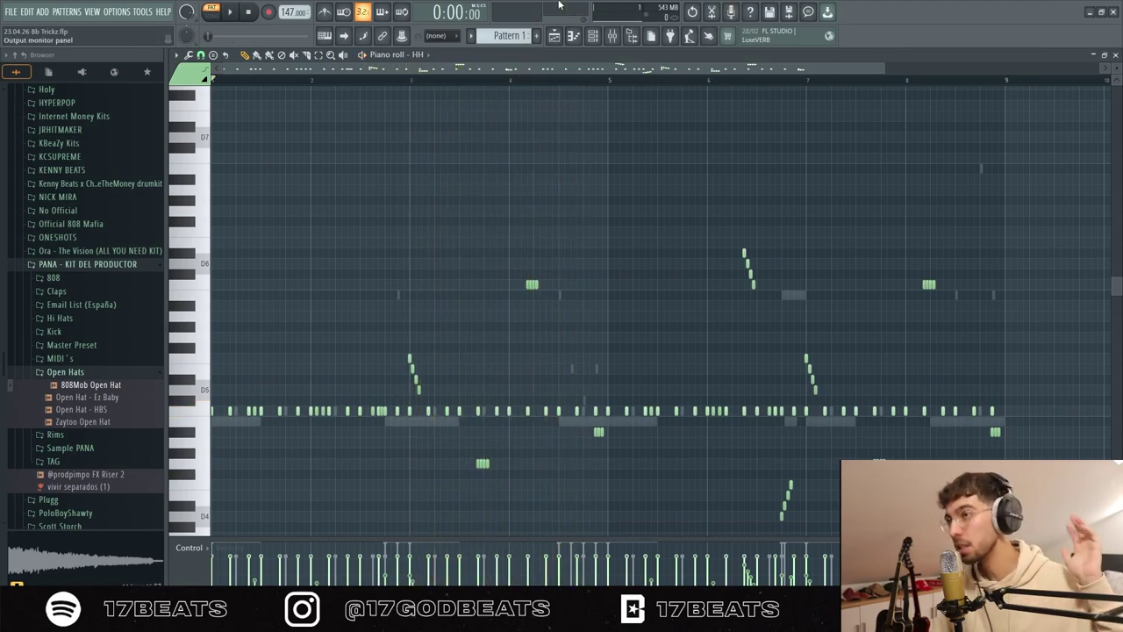
Step: Unmute the 808 channel and play the pattern with the 808 notes shown in the piano roll
left_click(593, 35)
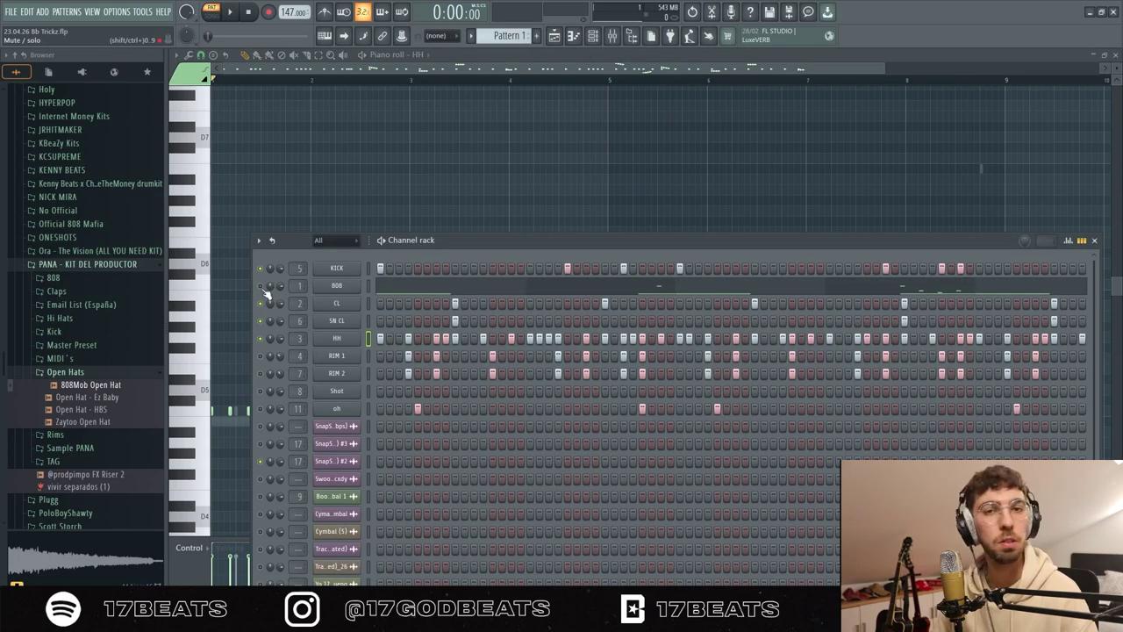
left_click(505, 293)
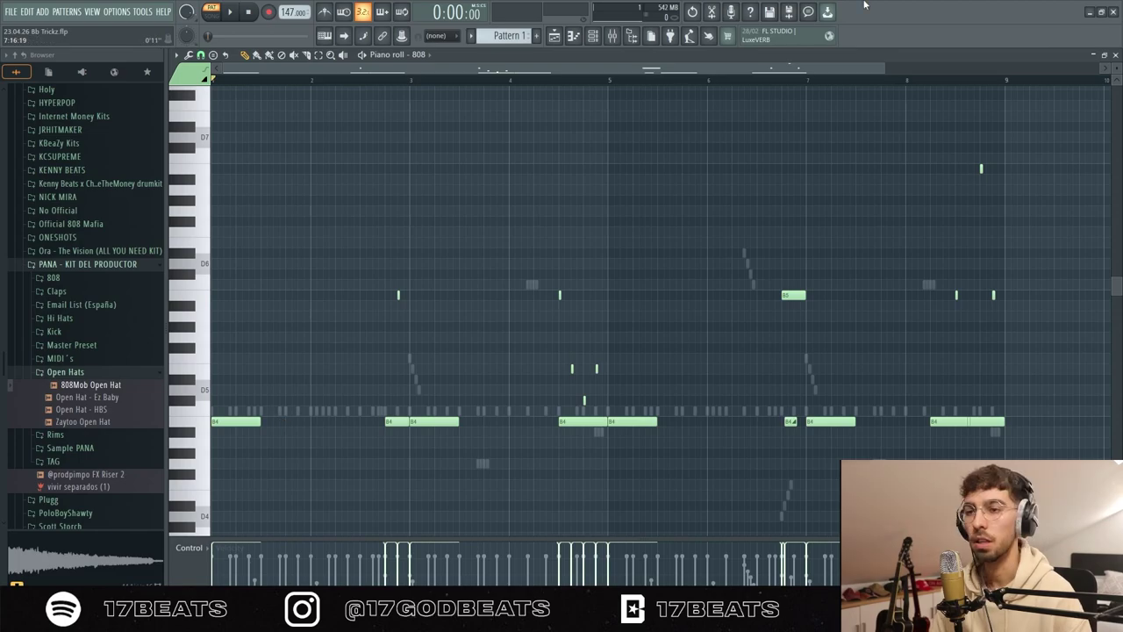
key("space")
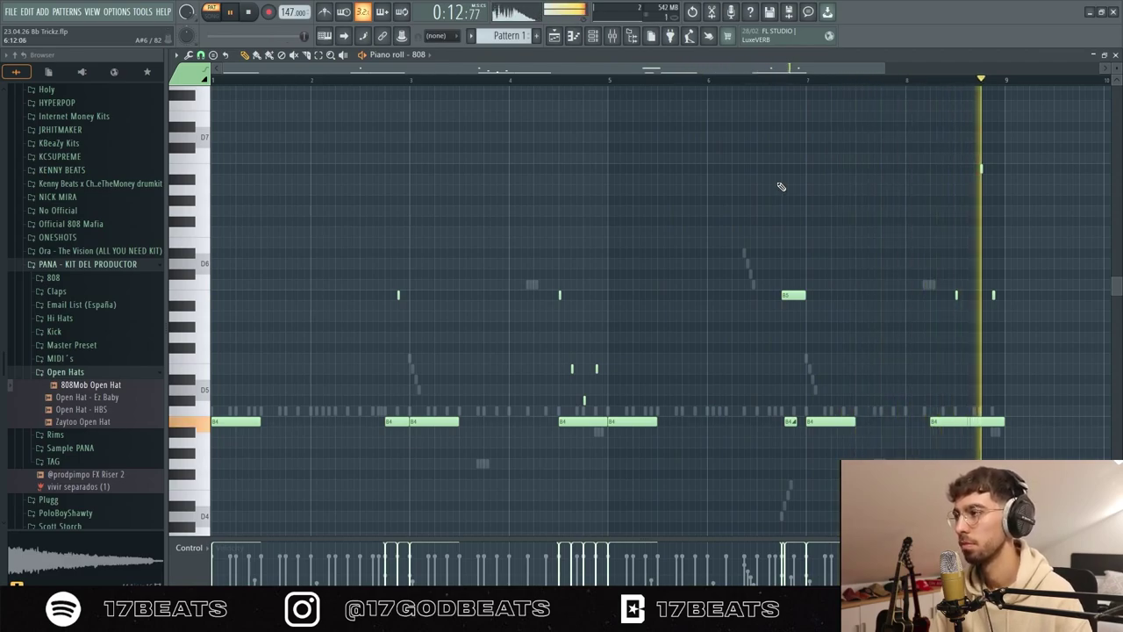
key("space")
Step: Unmute the oh channel in the channel rack and play the pattern with the open hat added
left_click(420, 54)
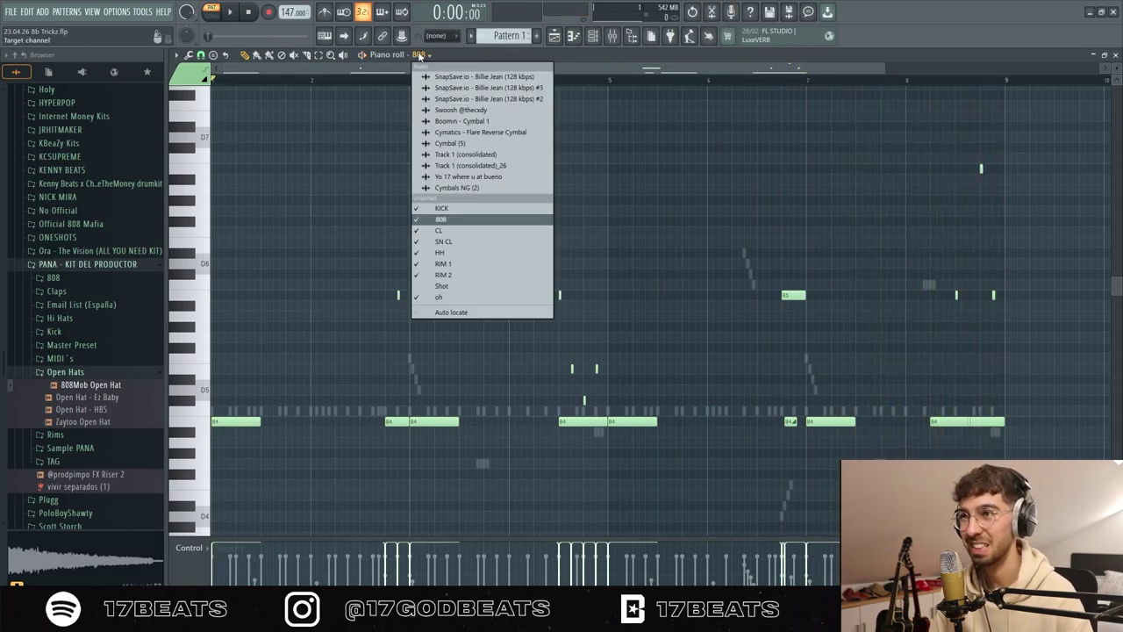
left_click(596, 39)
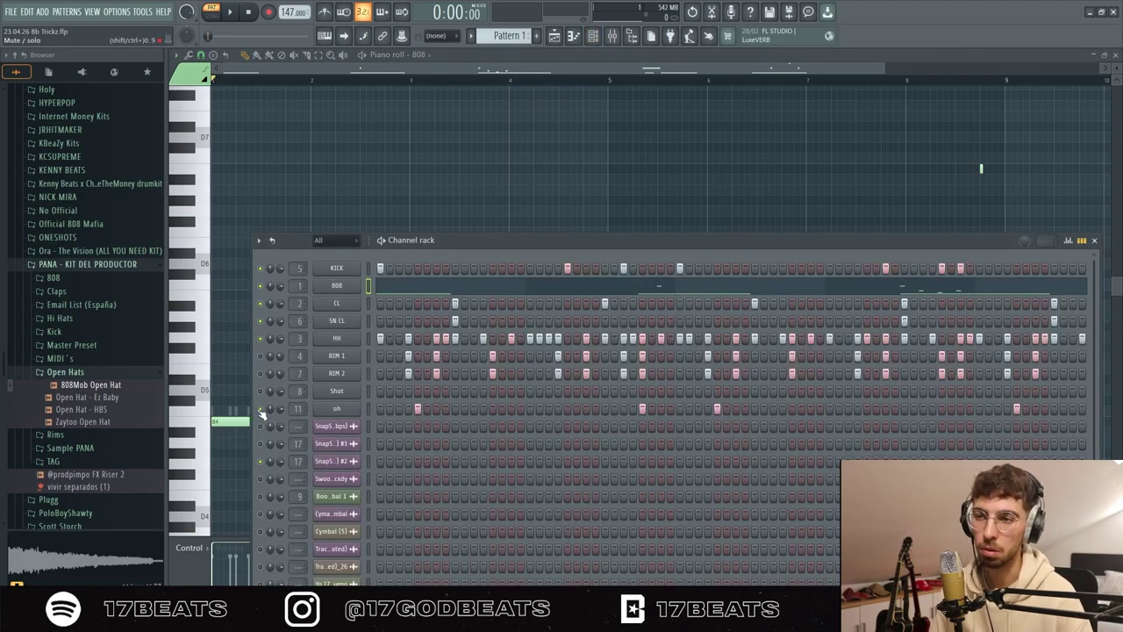
key("space")
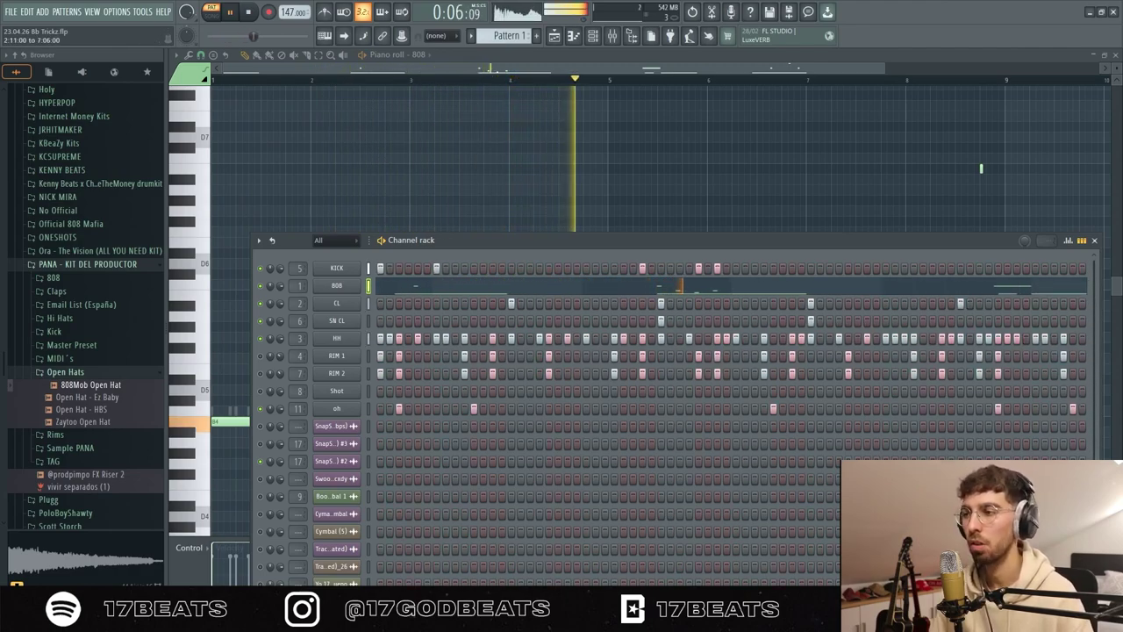
key("space")
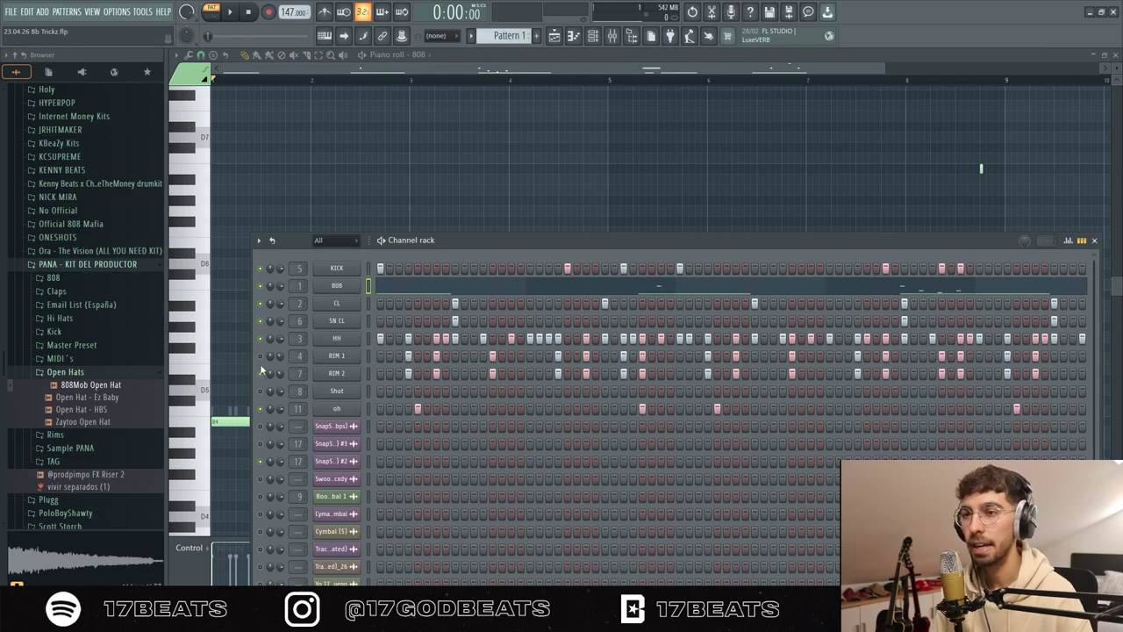
Step: Unmute the RIM 1 and RIM 2 channels and audition each rim sound
left_click(334, 358)
left_click(573, 188)
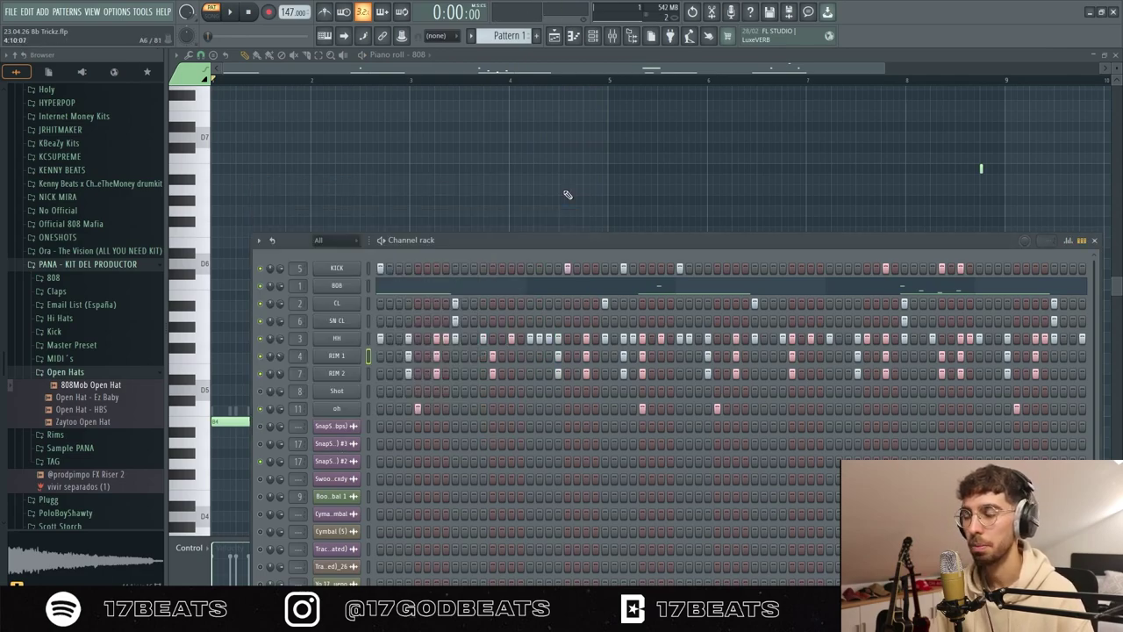
left_click(349, 375)
left_click(497, 109)
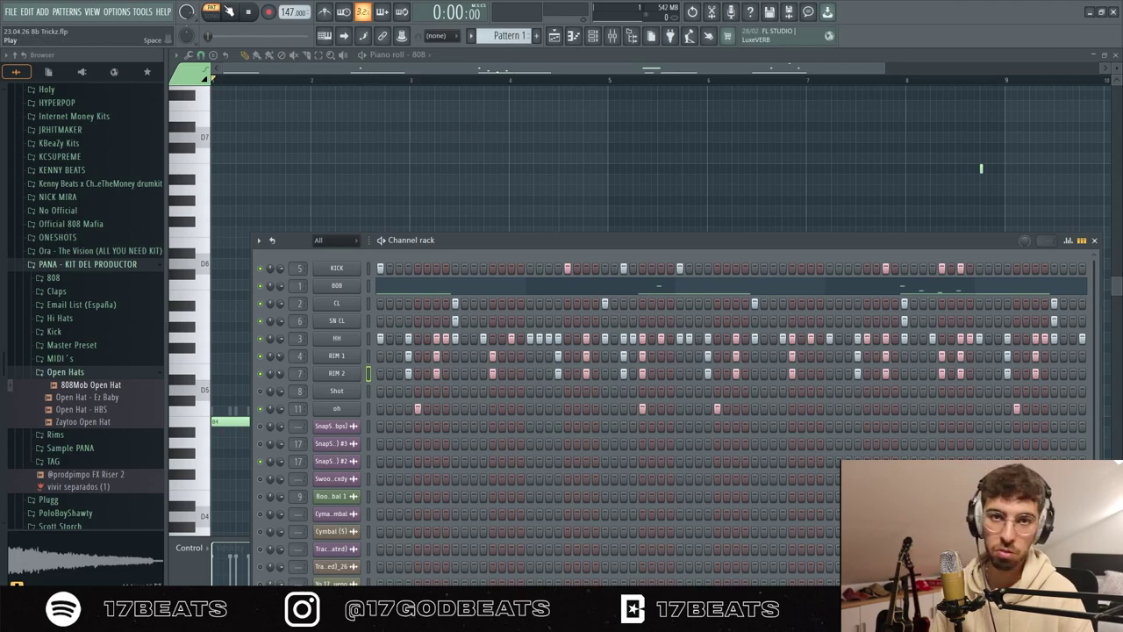
Step: Play the pattern with only RIM 1, RIM 2 and the sample active
left_click(229, 14)
key("space")
right_click(262, 357)
left_click(260, 358)
key("space")
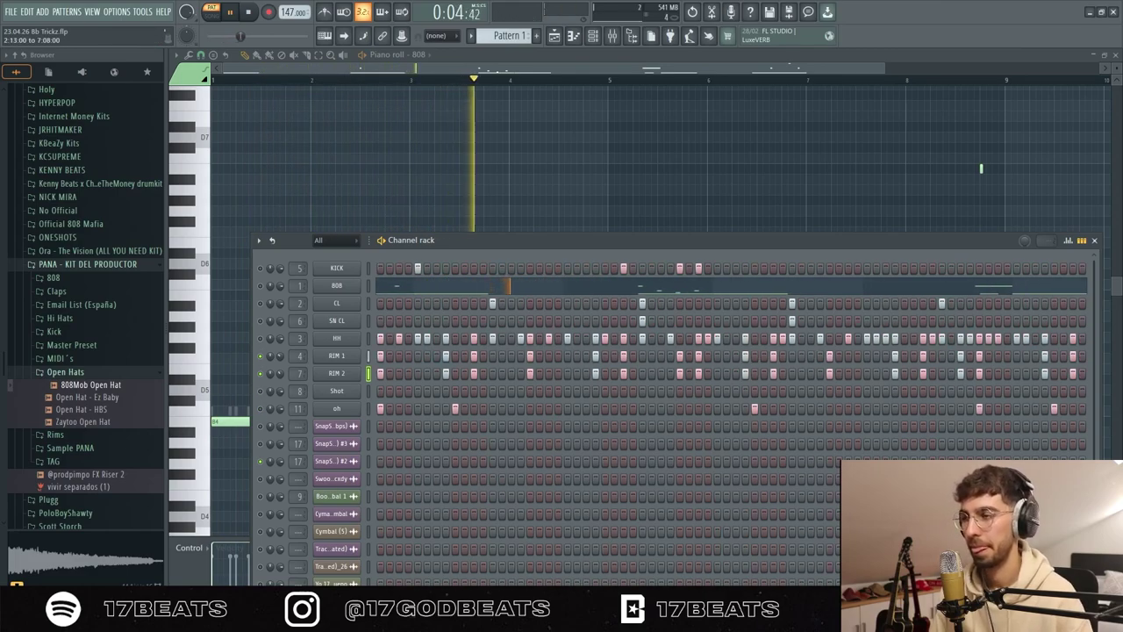
key("space")
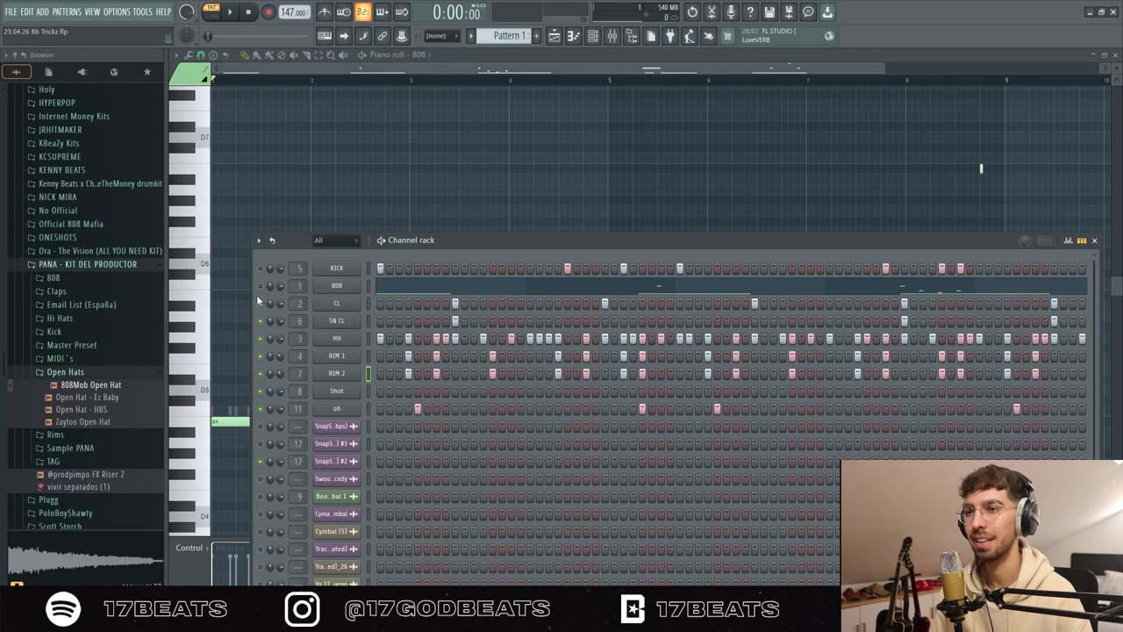
Step: Reactivate all drum channels and play the full beat in Pattern 1 and in playlist bars 65 to 73
key("space")
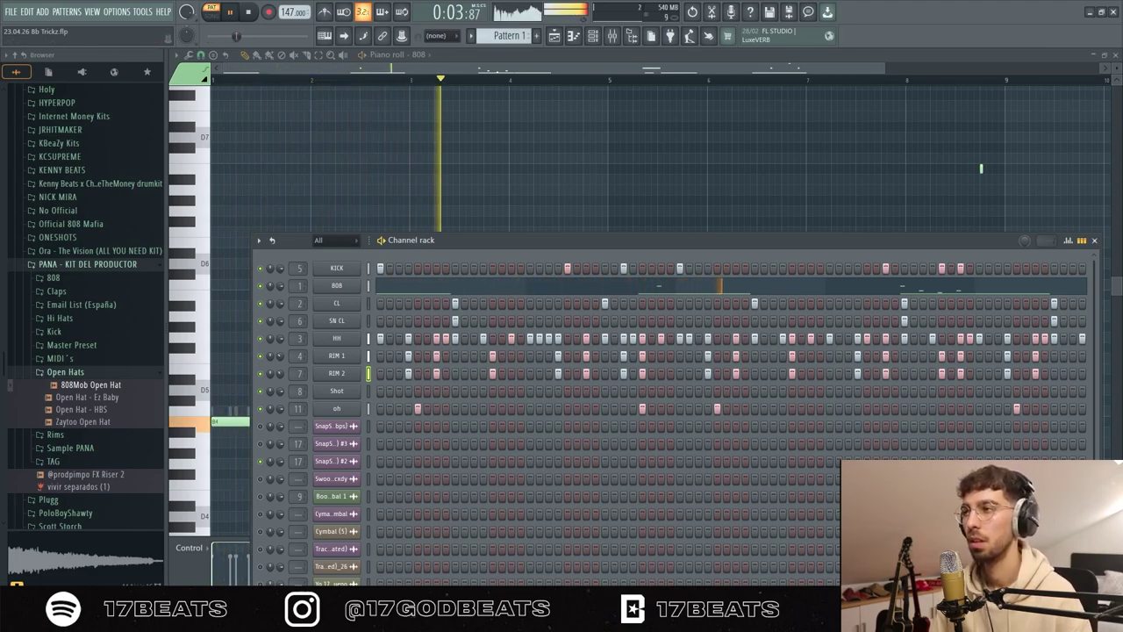
key("space")
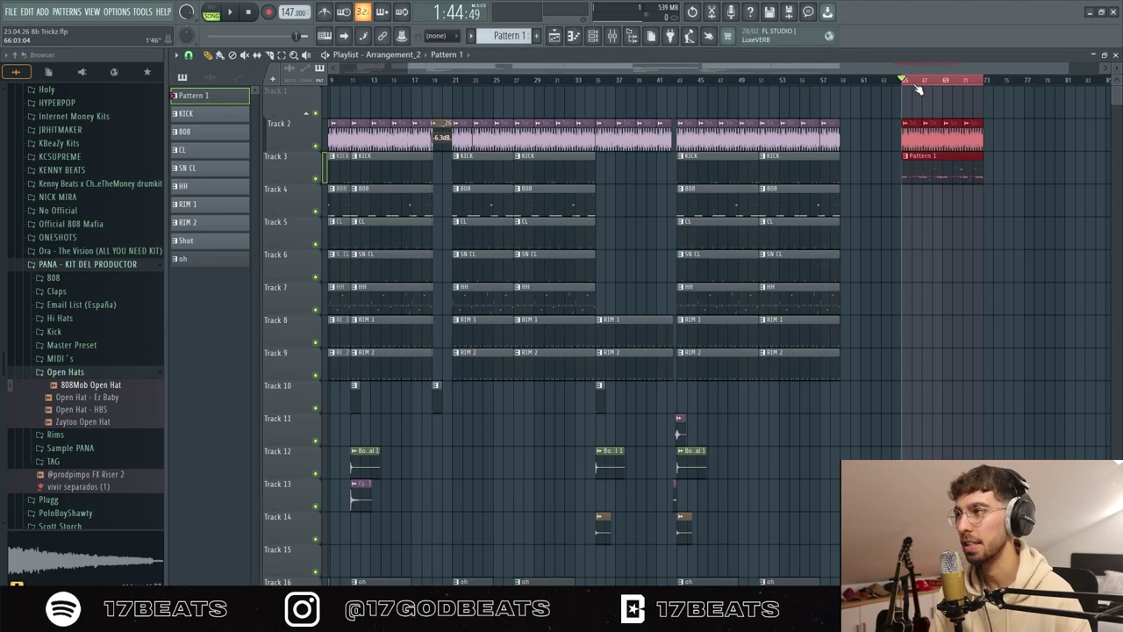
key("space")
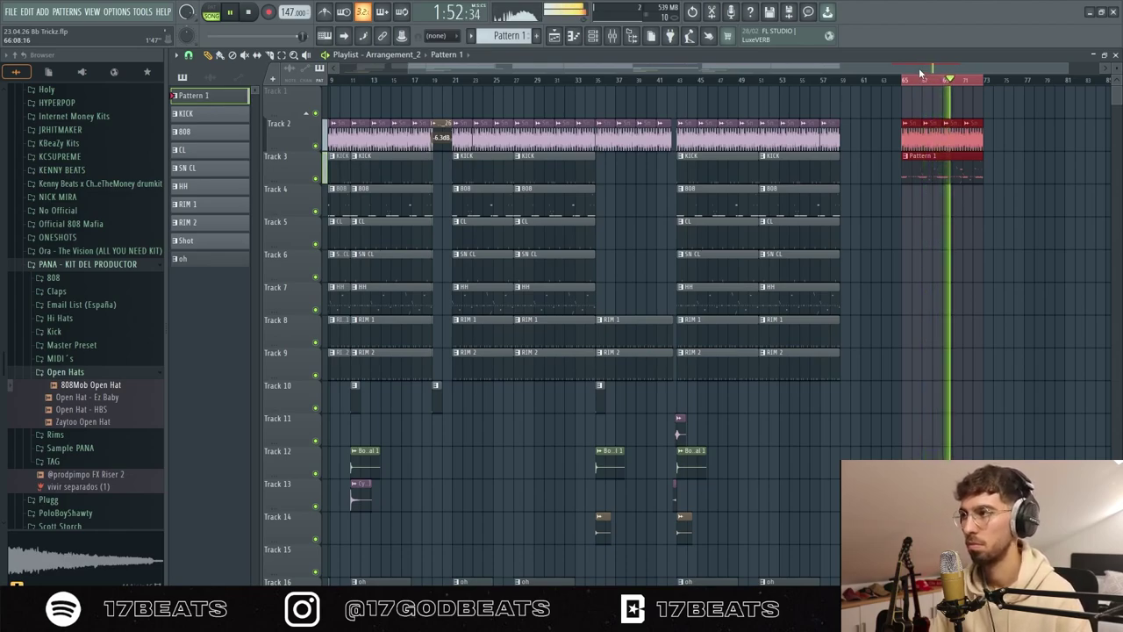
key("space")
Step: Delete the sample and Pattern 1 clips at bars 65 to 73, clear the time selection and show the arrangement's start
right_click(918, 156)
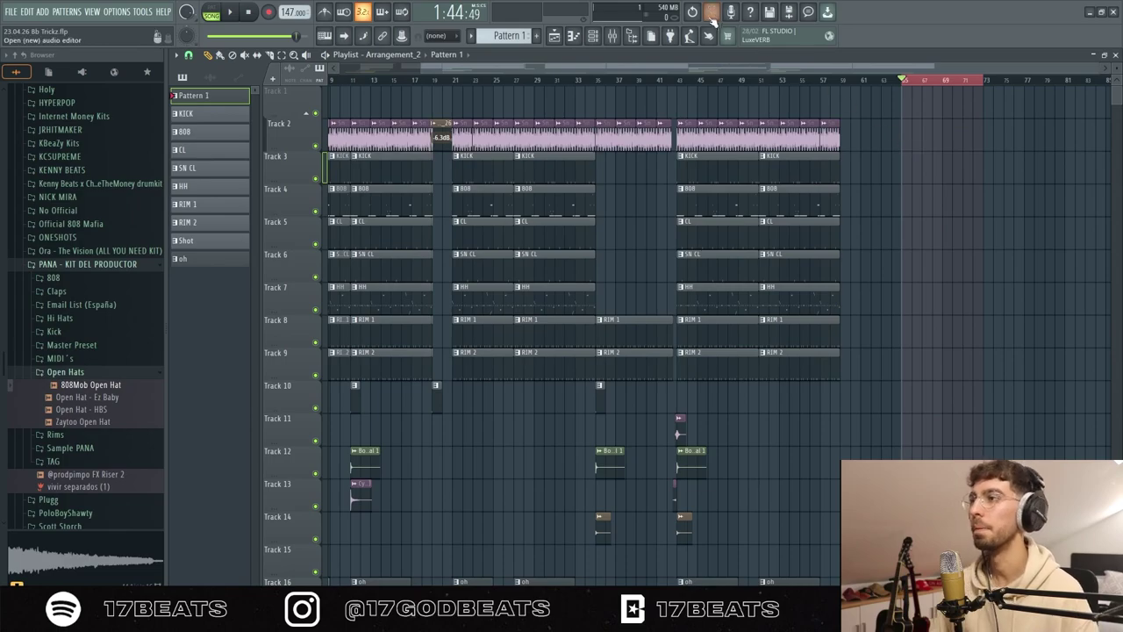
left_click_drag(702, 69, 131, 91)
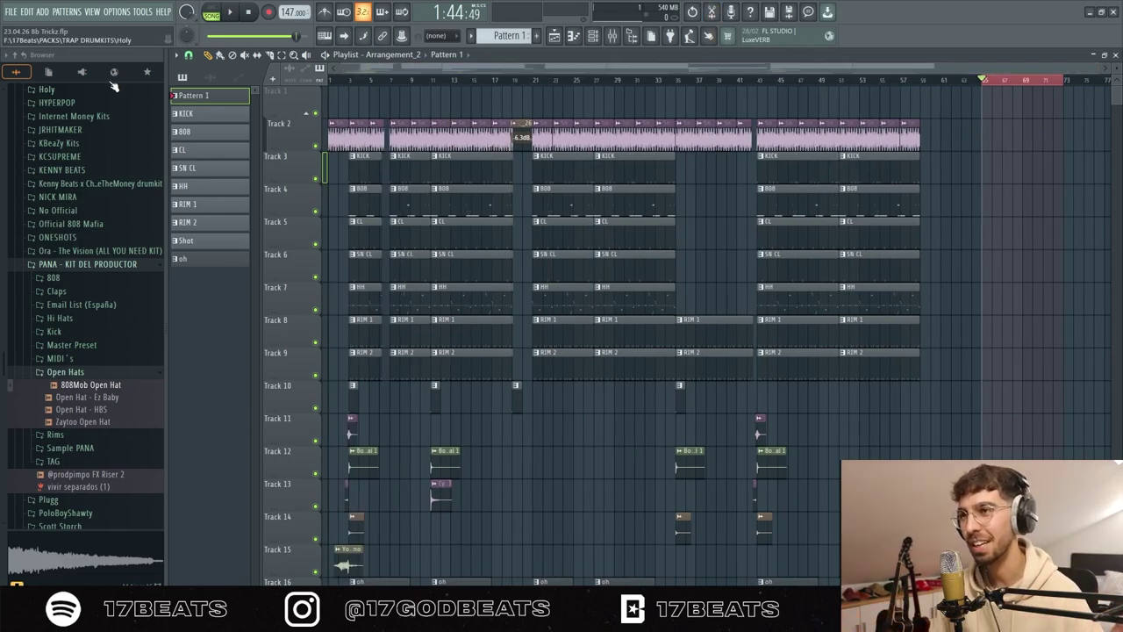
left_click(491, 78)
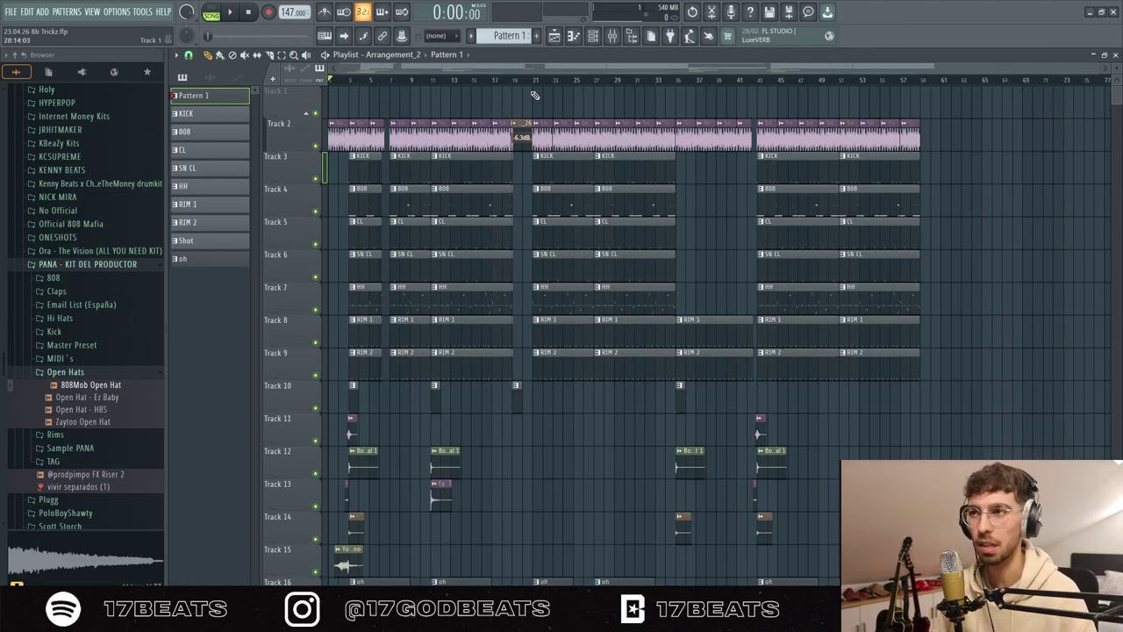
scroll(532, 88, "up", 1)
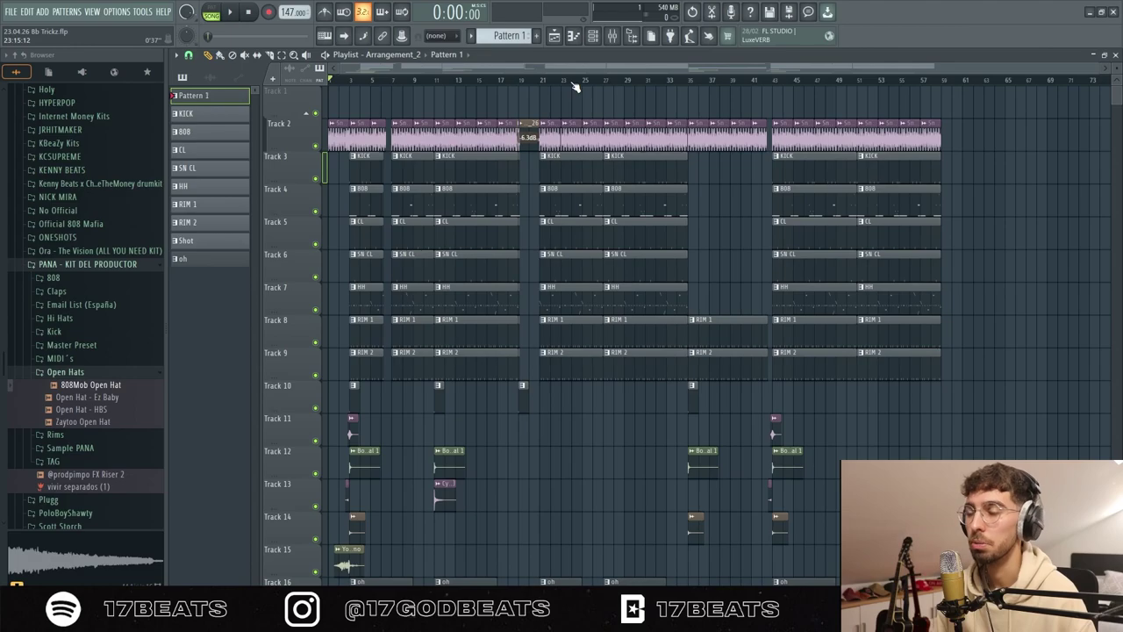
scroll(337, 84, "up", 3)
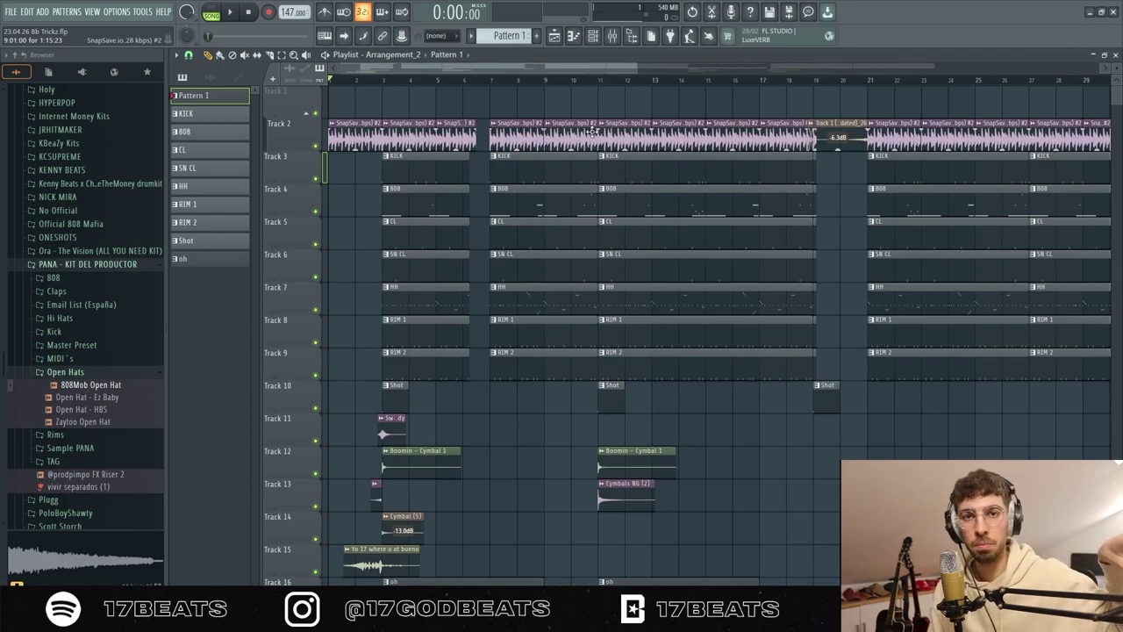
Step: Switch the playlist to Arrangement to show the two chopped sample clips on Track 4
left_click(383, 57)
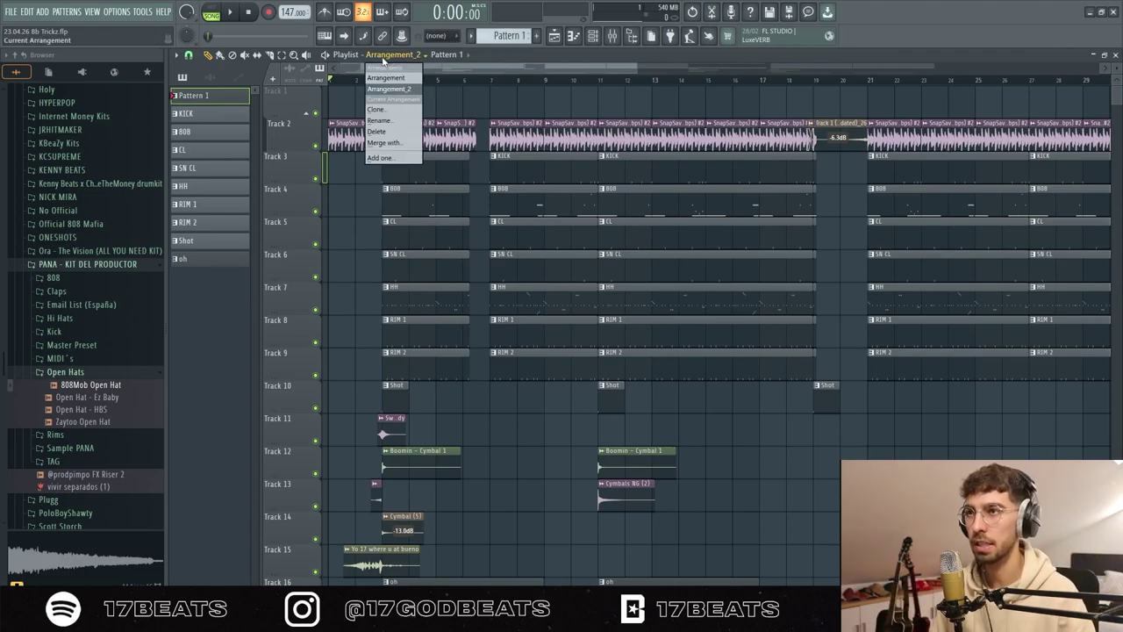
left_click(393, 78)
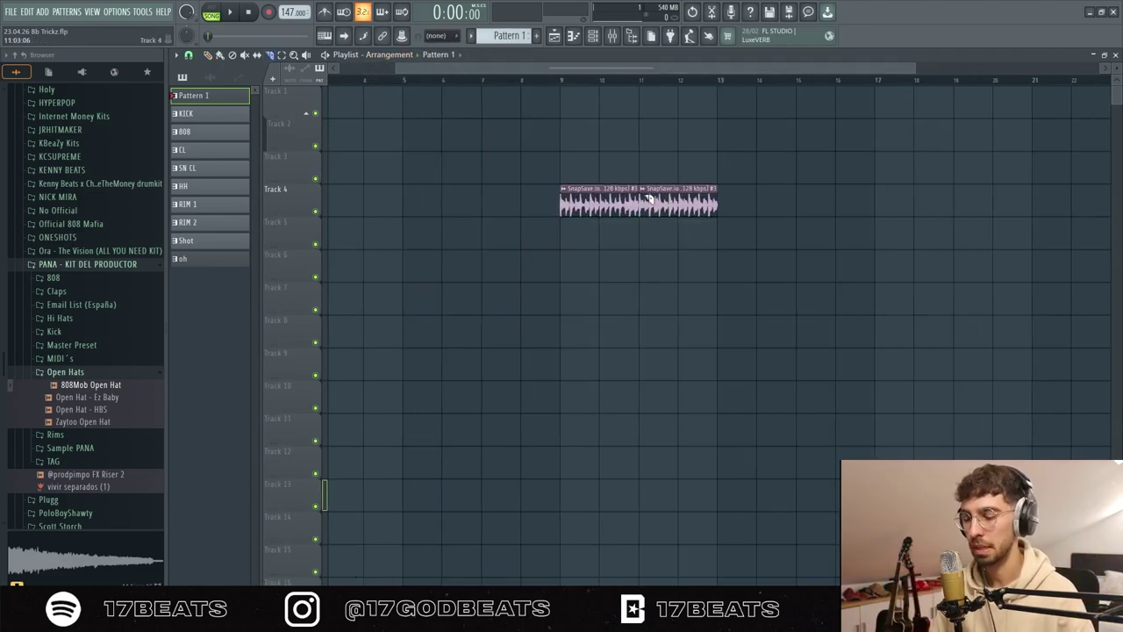
left_click_drag(646, 199, 739, 197)
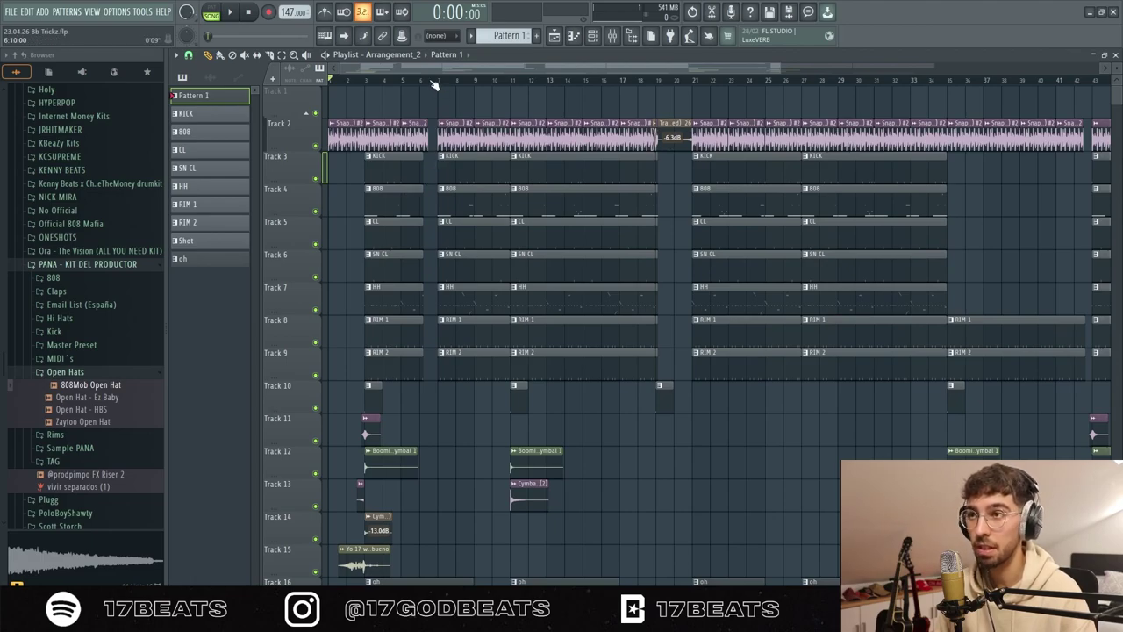
Step: Mute Tracks 10 to 15 in Arrangement_2 and play the opening section from bar 2
scroll(432, 81, "up", 4)
left_click_drag(430, 81, 98, 76)
left_click_drag(315, 408, 316, 571)
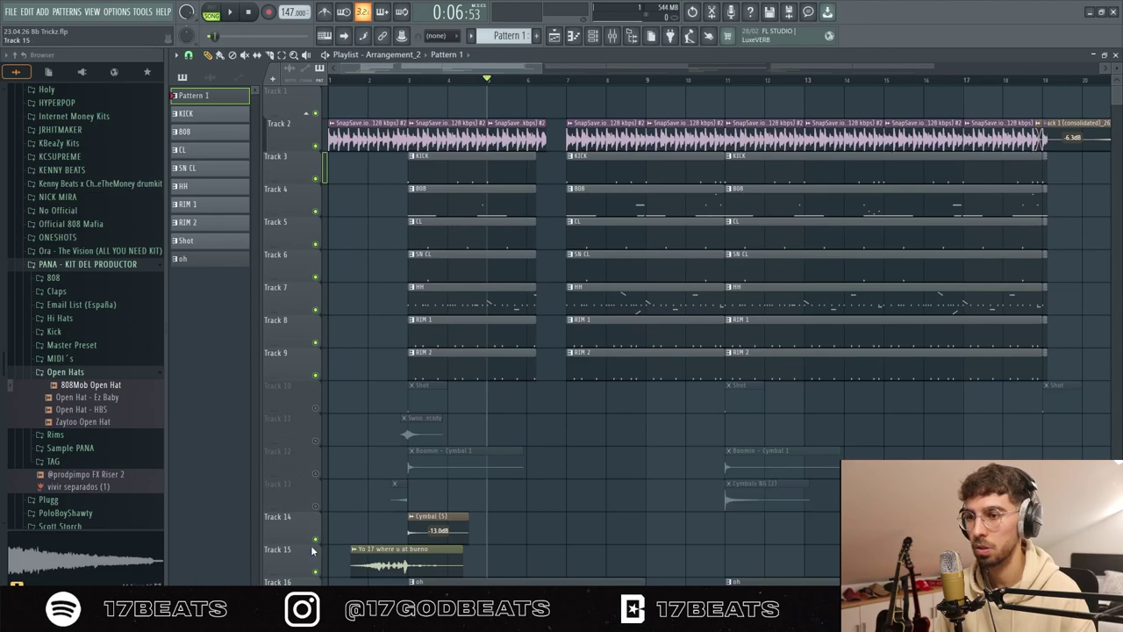
left_click(367, 81)
key("space")
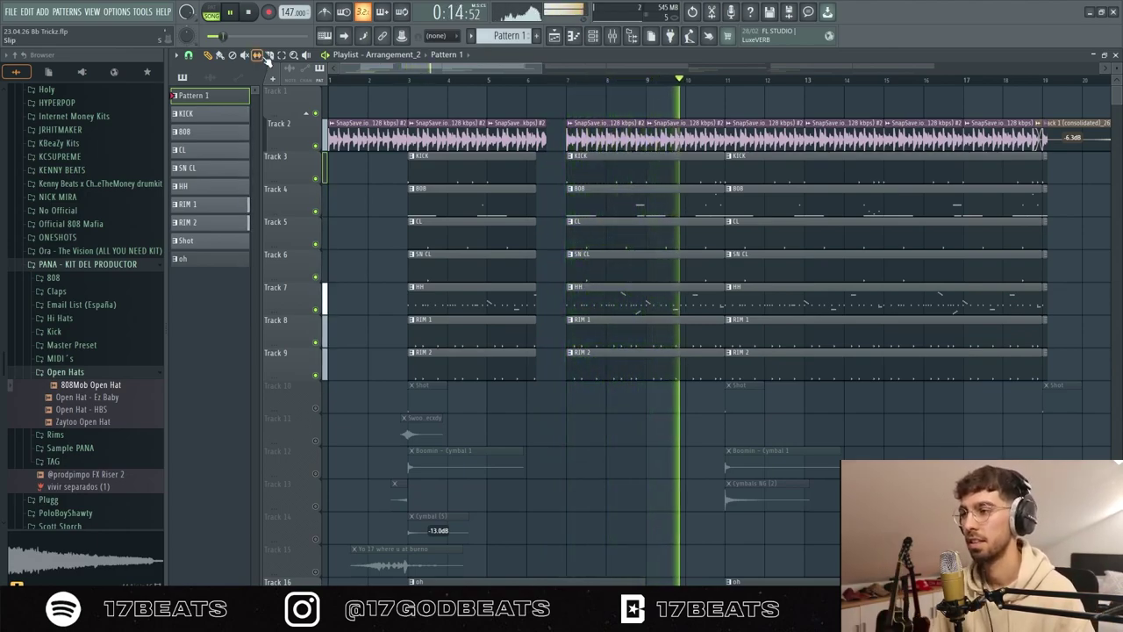
key("space")
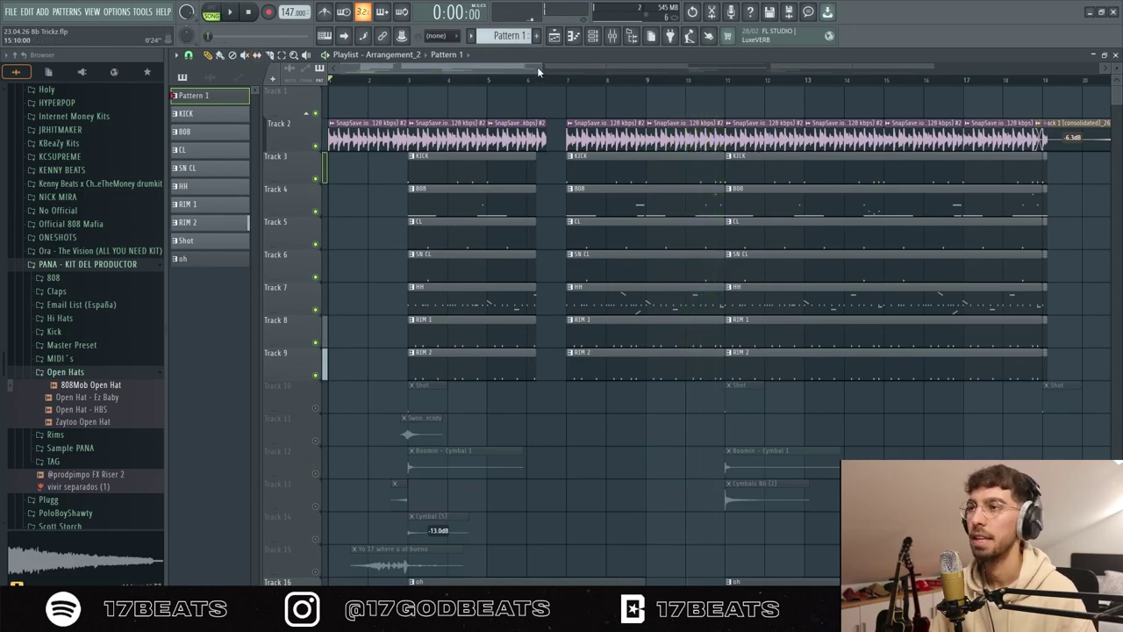
Step: Unmute Track 10 with the Shot clips and cymbal Tracks 12 and 13, and play from bar 11
left_click_drag(544, 68, 662, 67)
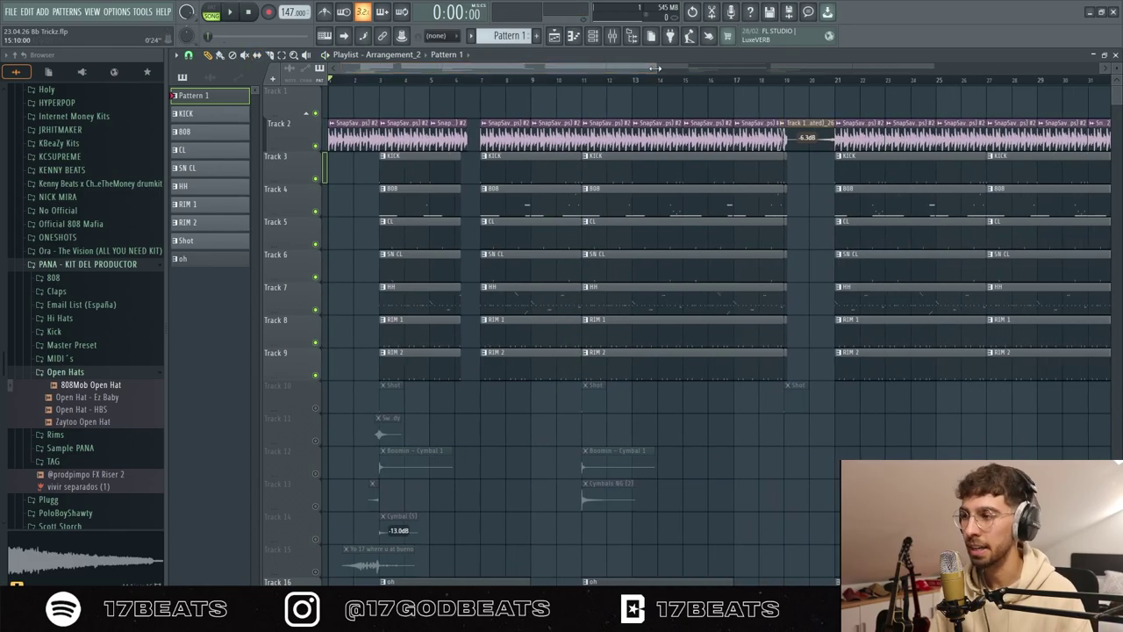
left_click(316, 409)
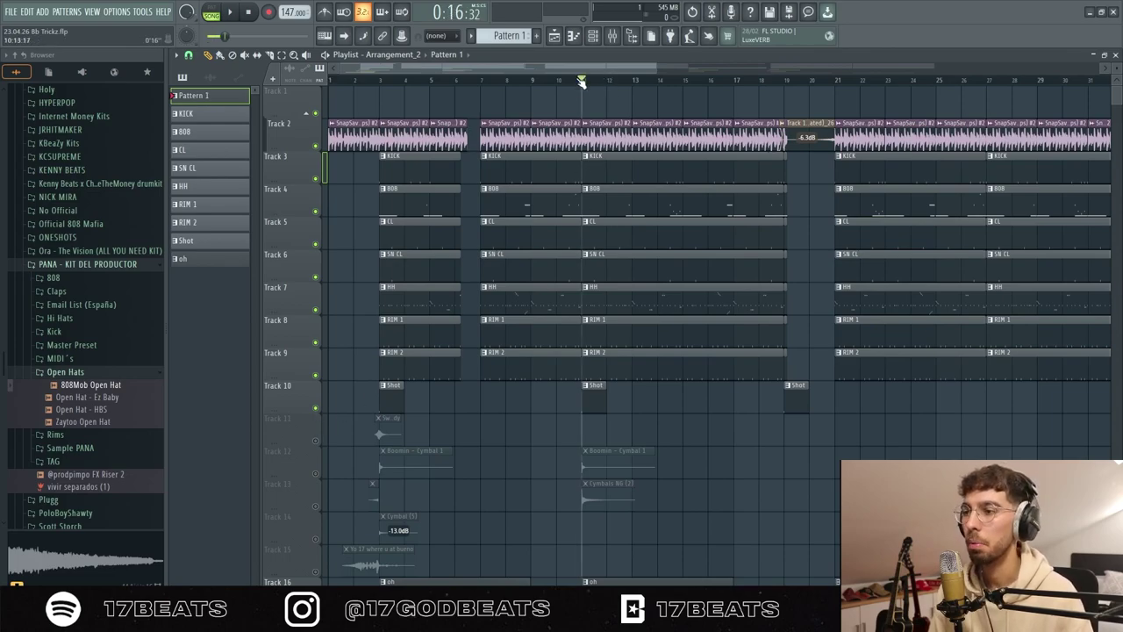
left_click(316, 474)
left_click(316, 506)
key("space")
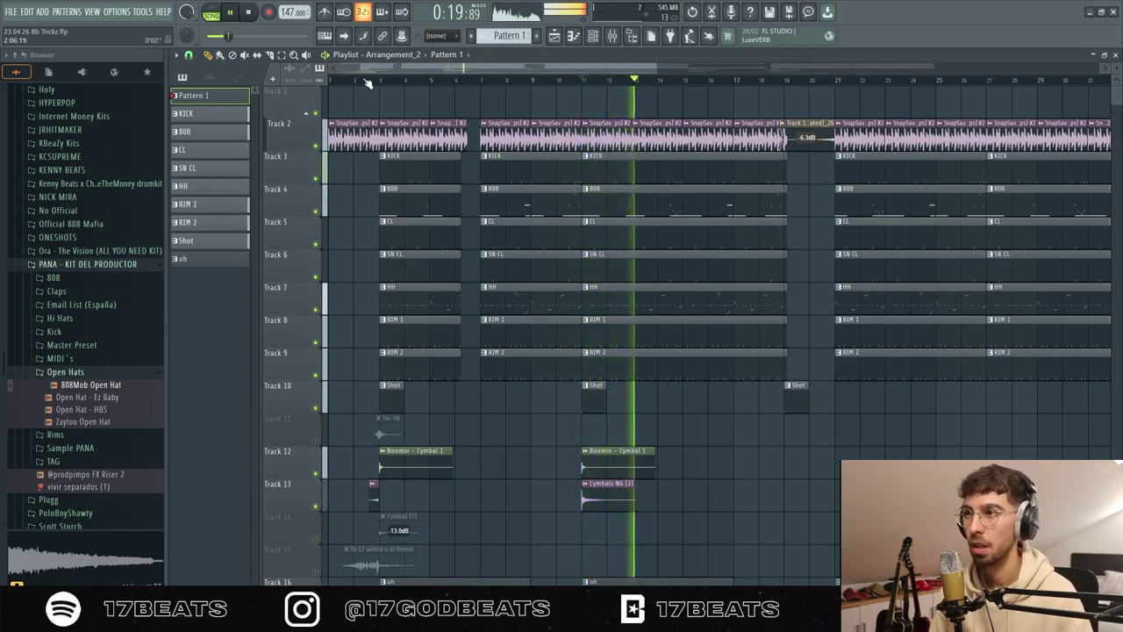
Step: Play the arrangement from about bar 18, through the break on Track 2 and into the section at bar 21
left_click(758, 81)
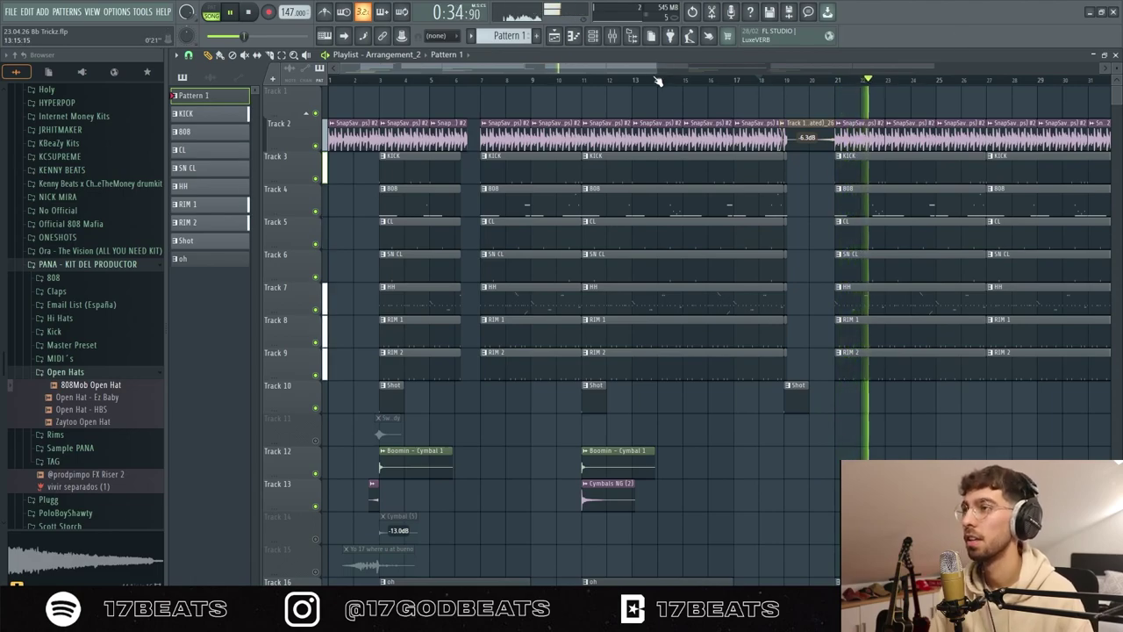
left_click_drag(658, 68, 756, 70)
scroll(898, 216, "down", 3)
scroll(903, 207, "up", 3)
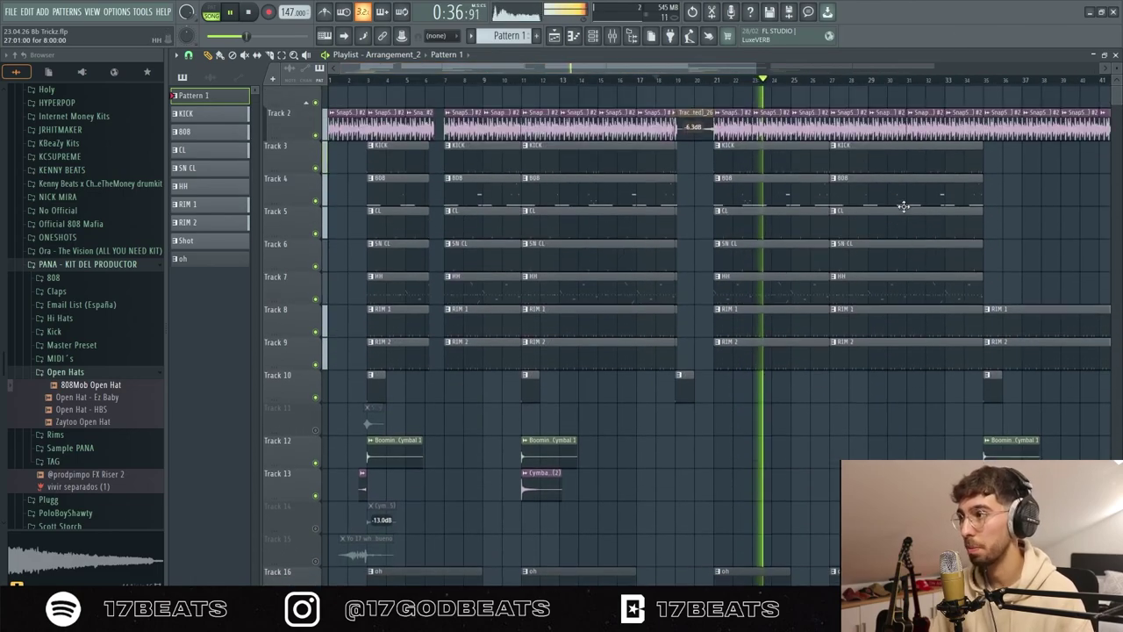
Step: Unmute Tracks 11, 14 and 15 with the swoosh, cymbal and vocal clips, and stop playback
scroll(904, 207, "up", 1)
left_click(315, 540)
left_click(316, 441)
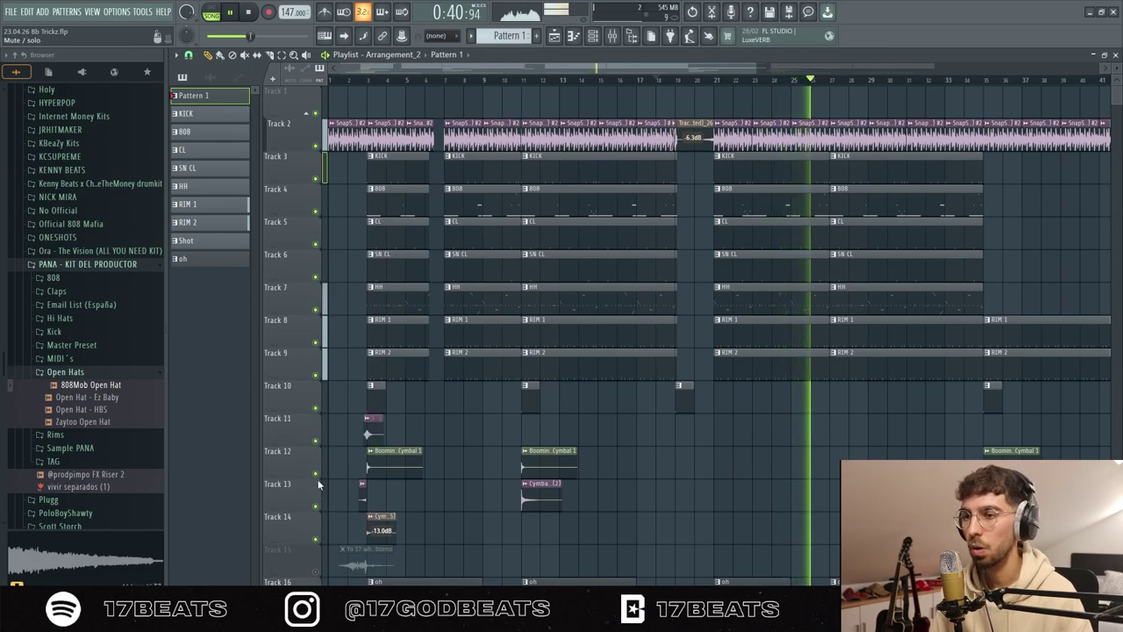
left_click(316, 572)
key("space")
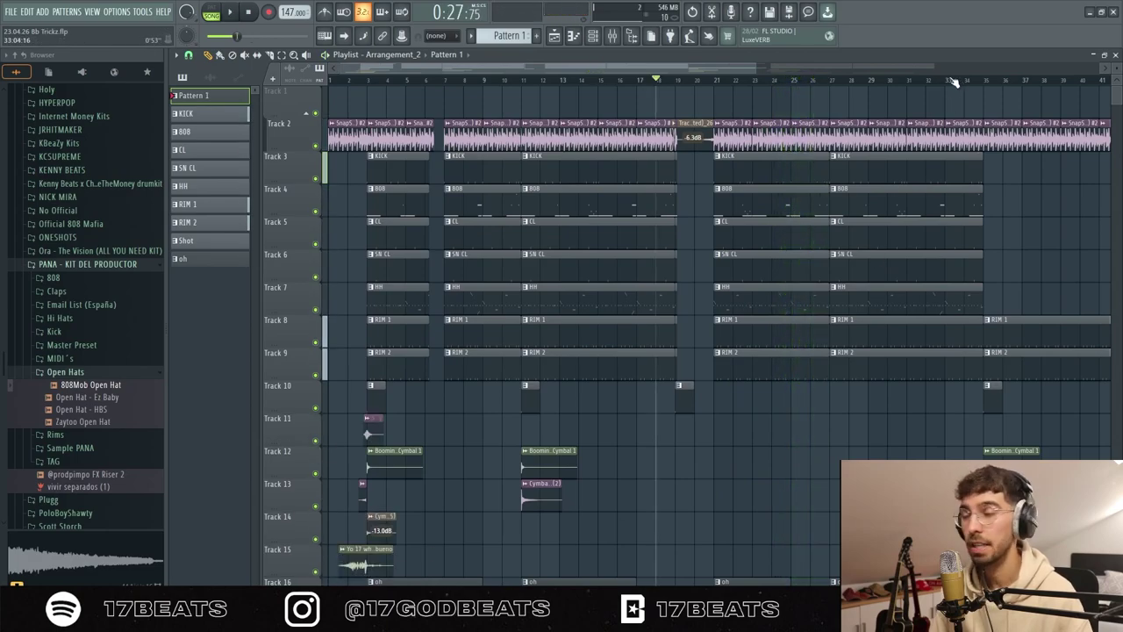
Step: Play from about bar 34 to the drums' return at bar 43, selecting the RIM 1 and RIM 2 clips that start at bar 35
left_click(955, 82)
key("space")
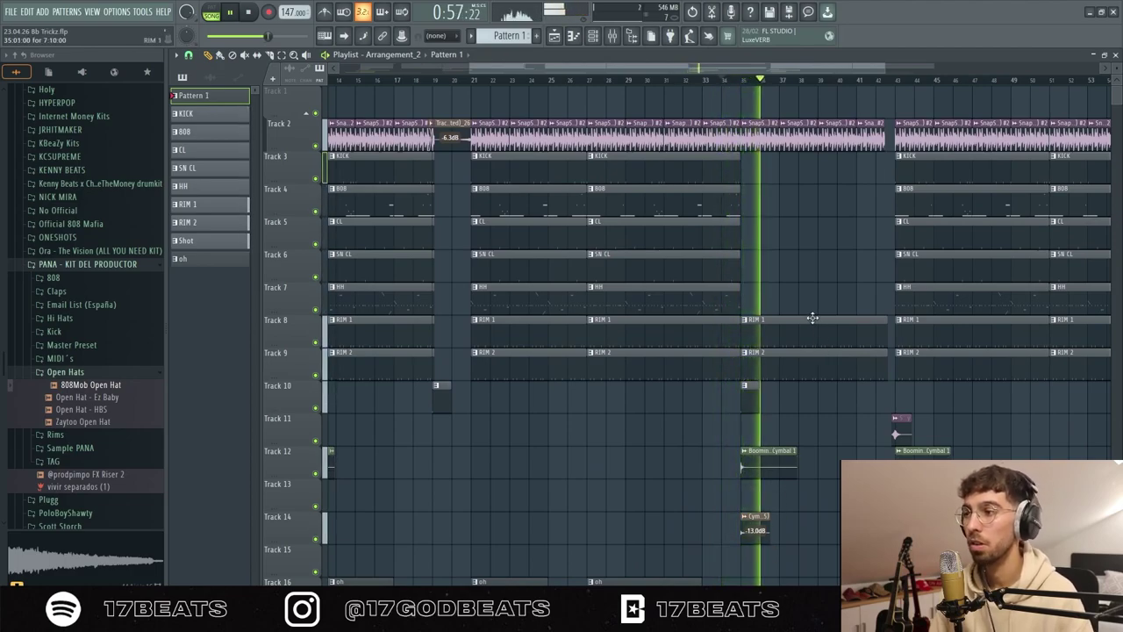
left_click_drag(812, 317, 824, 356)
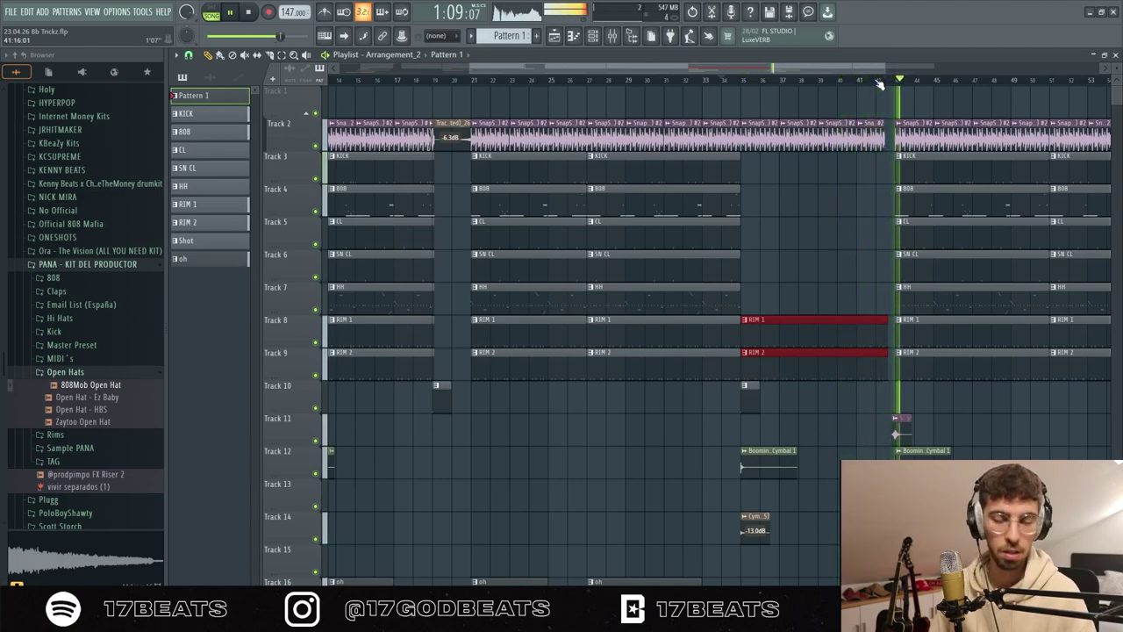
key("space")
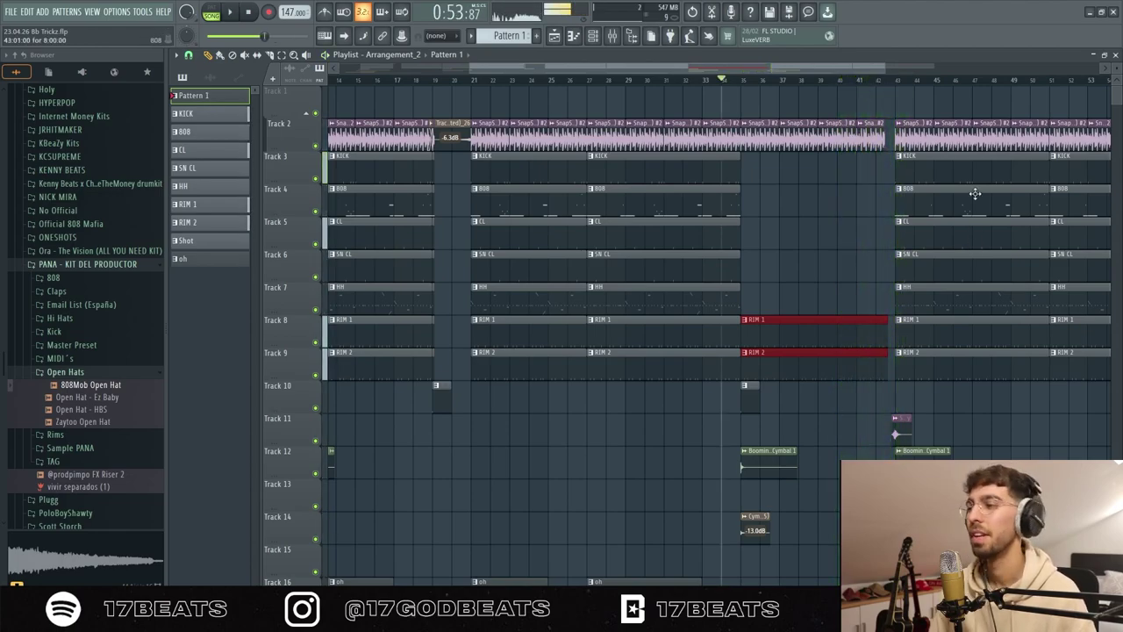
Step: Examine the settings of the transition samples around bar 43: Swoosh, Cymatics - Flare Reverse Cymbal, Cymbal (5) and Boomin - Cymbal 1
scroll(914, 82, "up", 5)
left_click(858, 432, "ctrl")
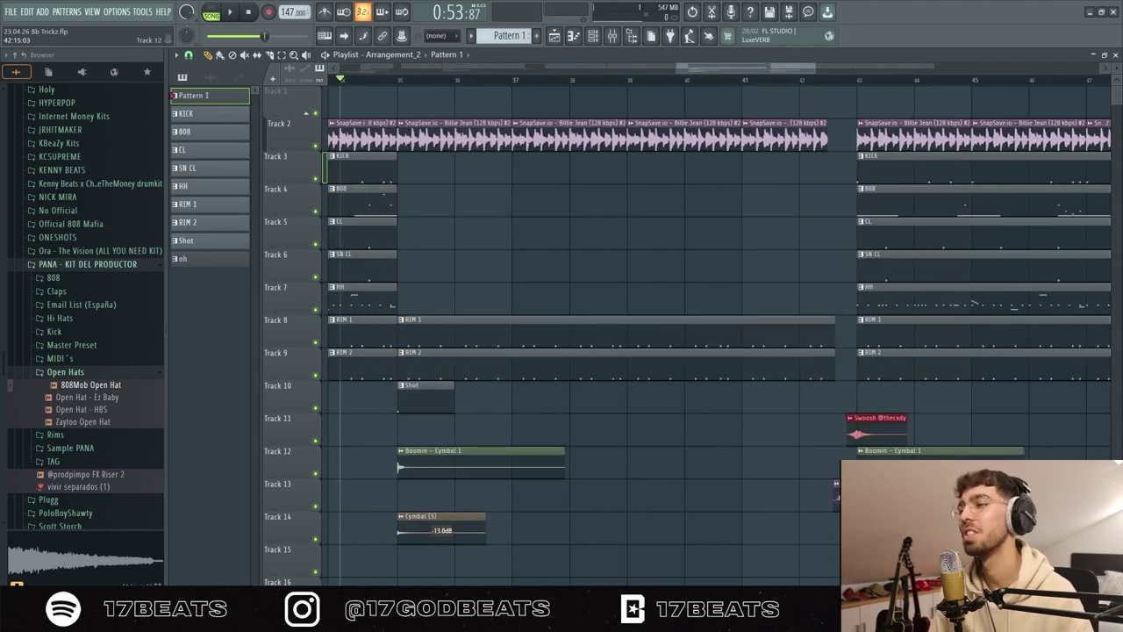
double_click(860, 436)
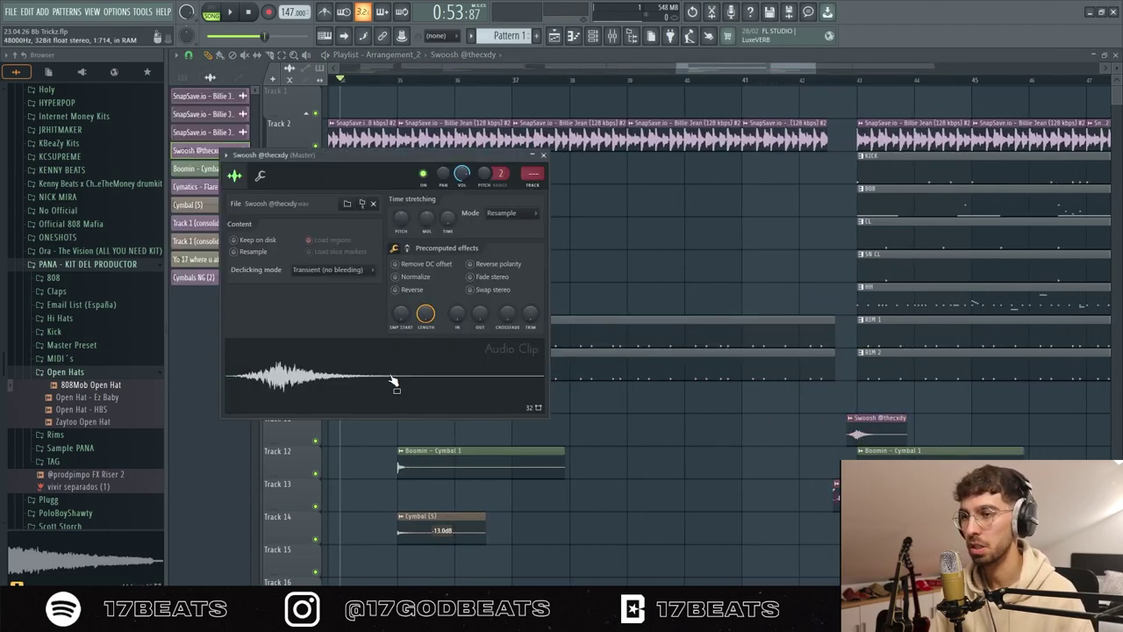
left_click(543, 155)
double_click(846, 497)
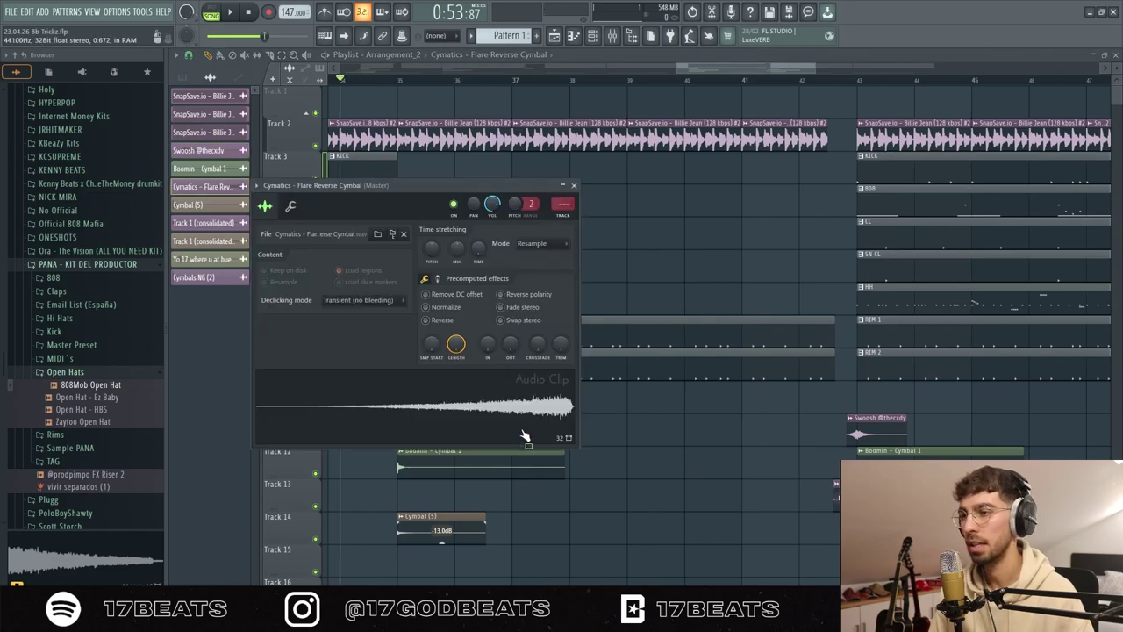
left_click(575, 186)
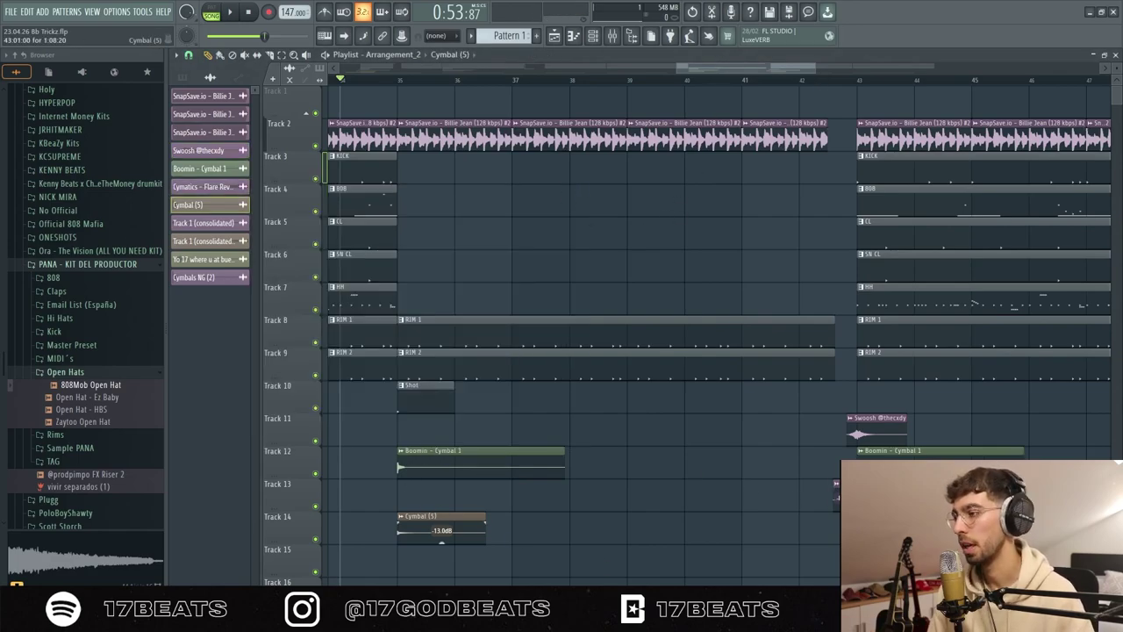
double_click(441, 535)
double_click(934, 466)
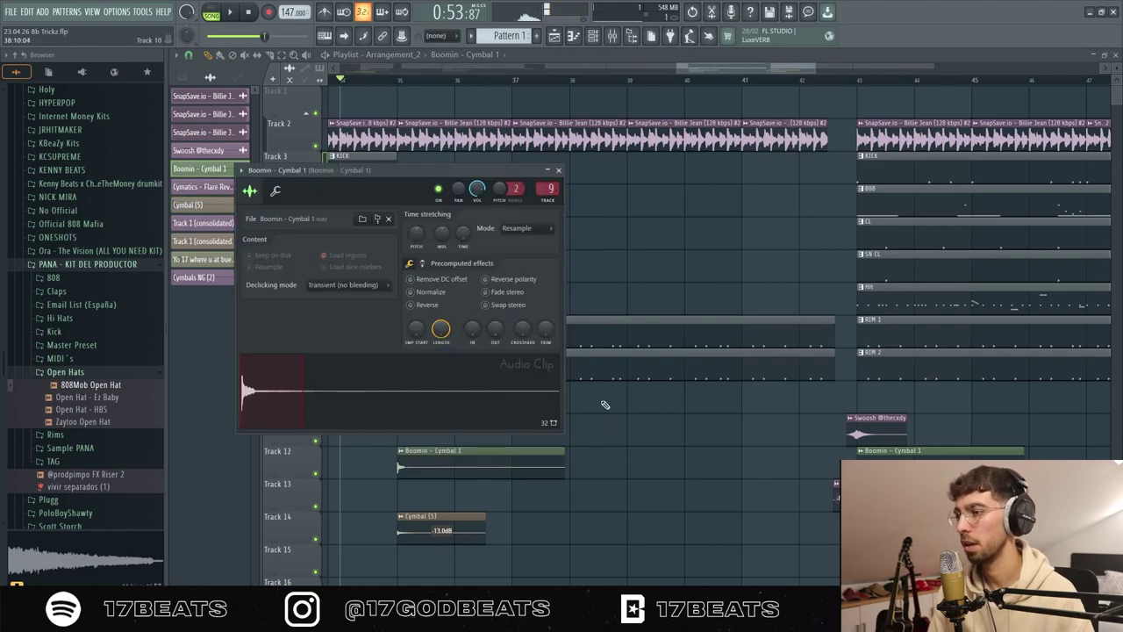
Step: Play the full arrangement from about bar 2 with all its tracks in view
scroll(904, 417, "down", 4)
scroll(739, 69, "down", 4)
left_click_drag(736, 69, 422, 76)
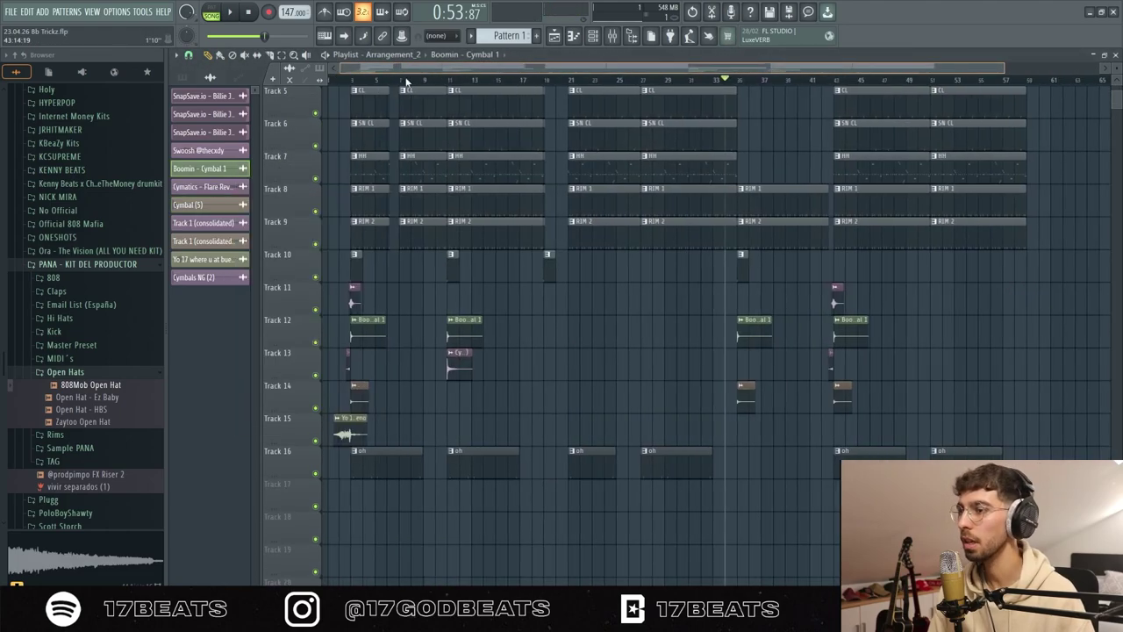
left_click(342, 84)
key("space")
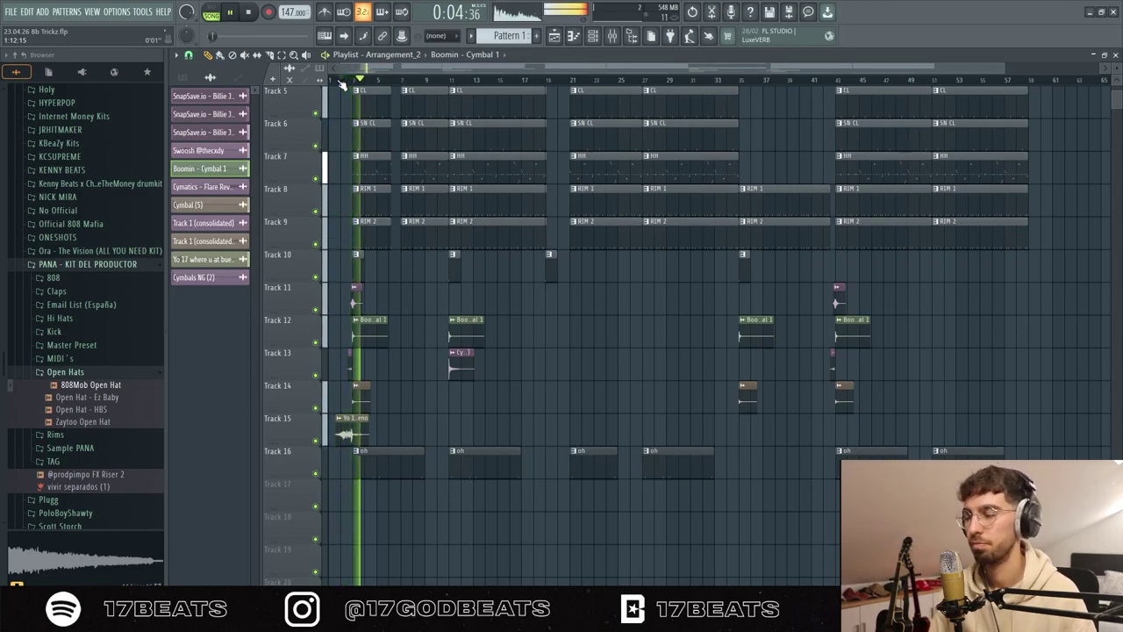
scroll(965, 211, "up", 3)
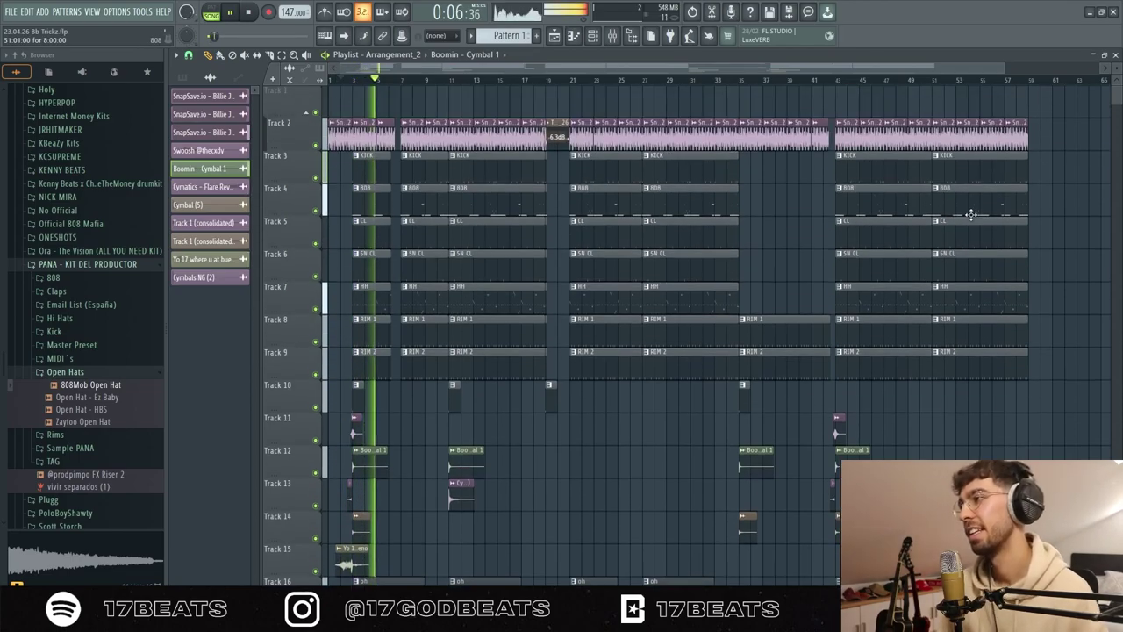